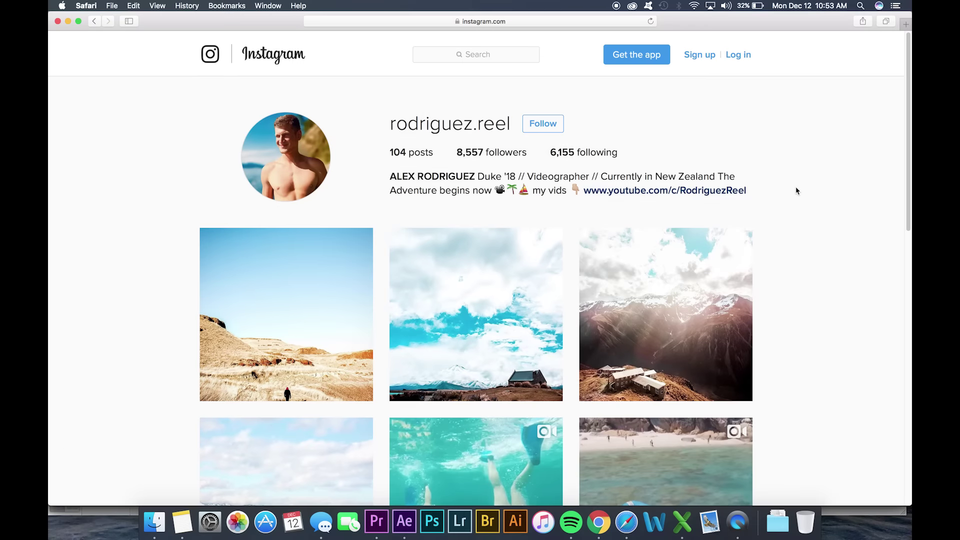
# Find and select RodriguezReelTransitions.ffx in the Finder Downloads folder
pyautogui.scroll(-2, 795, 191)
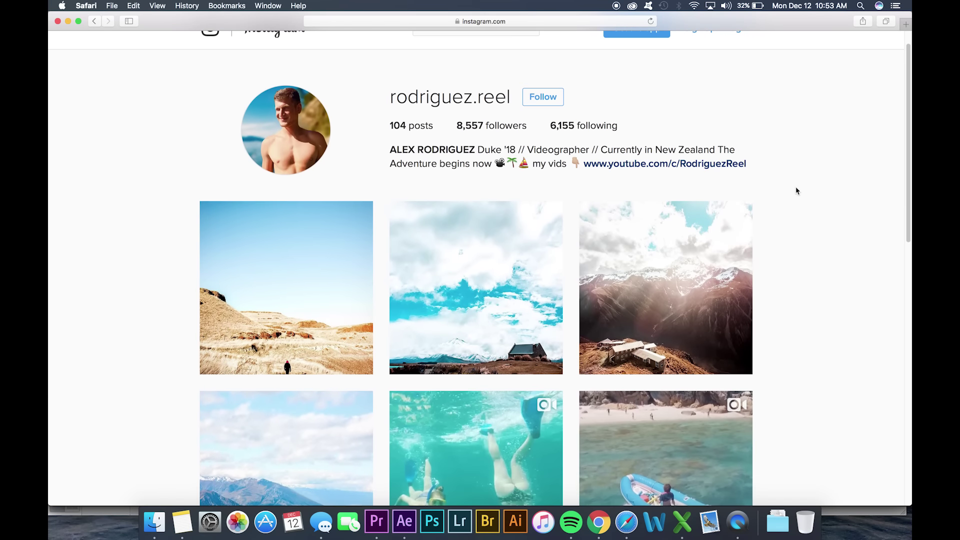
pyautogui.scroll(-1, 796, 190)
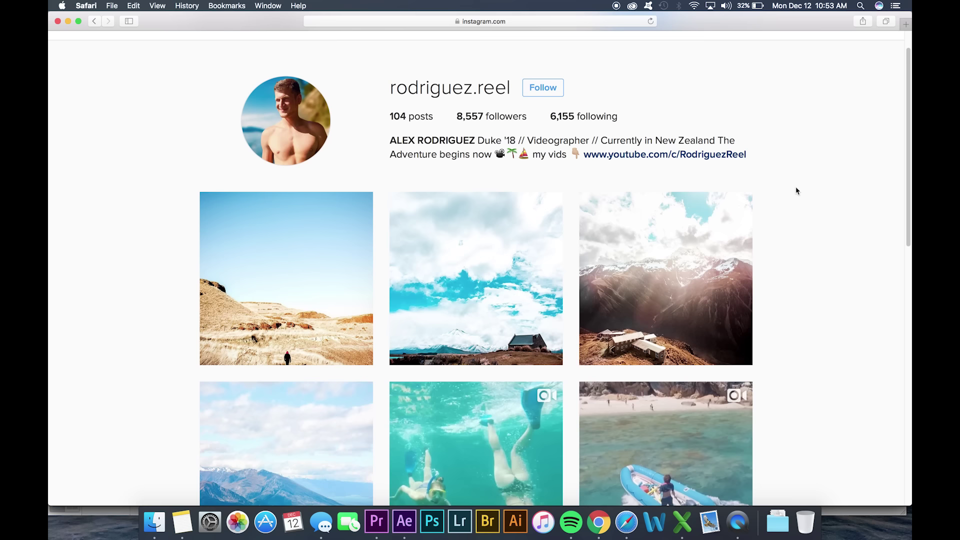
pyautogui.scroll(-2, 796, 190)
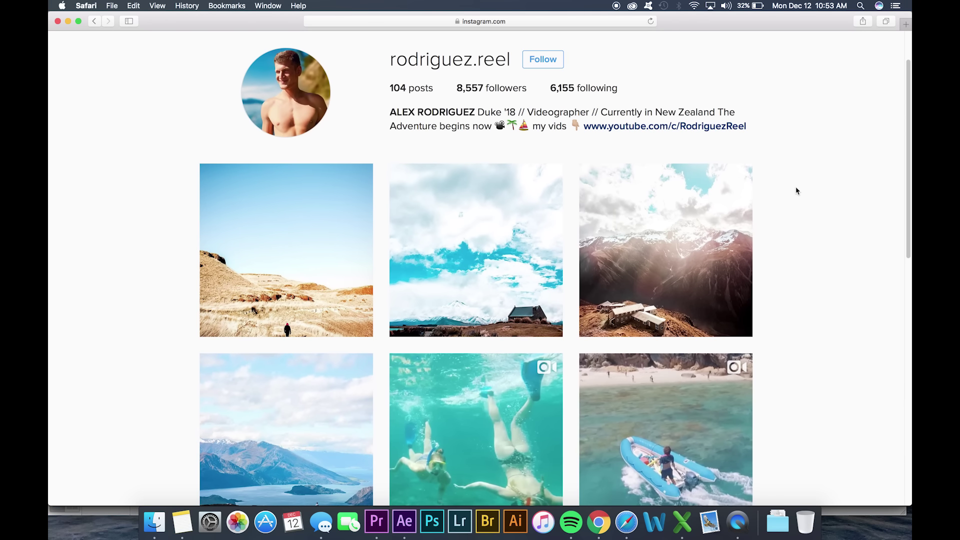
pyautogui.scroll(-1, 796, 190)
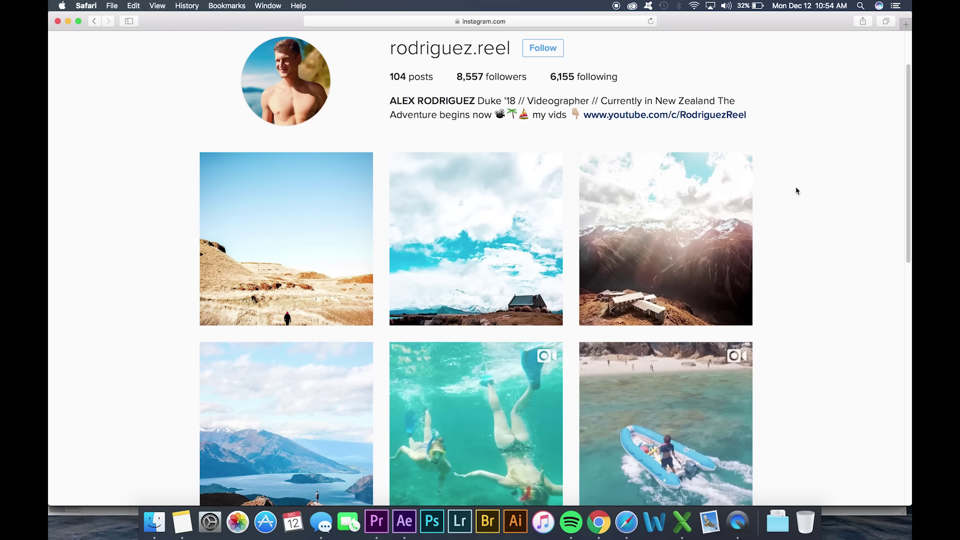
pyautogui.scroll(-1, 796, 190)
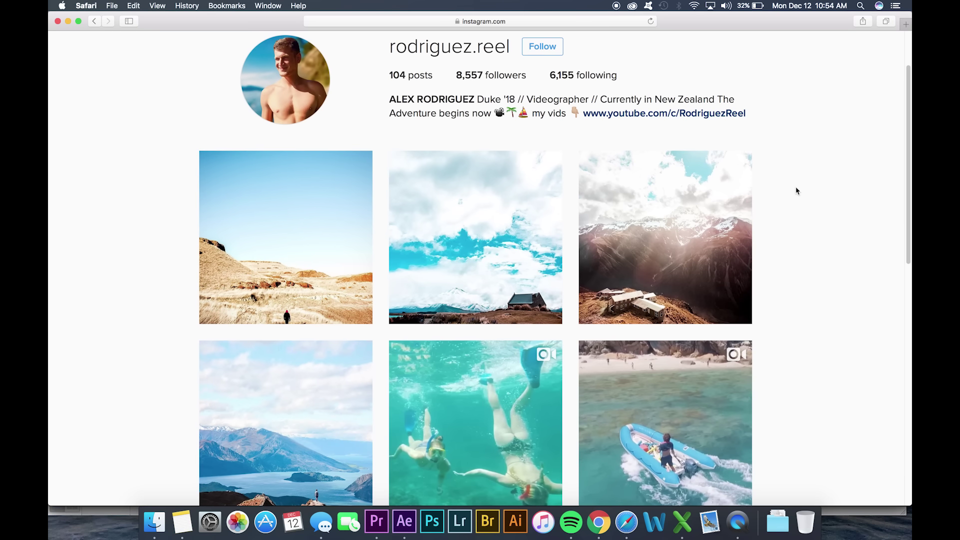
pyautogui.scroll(3, 796, 190)
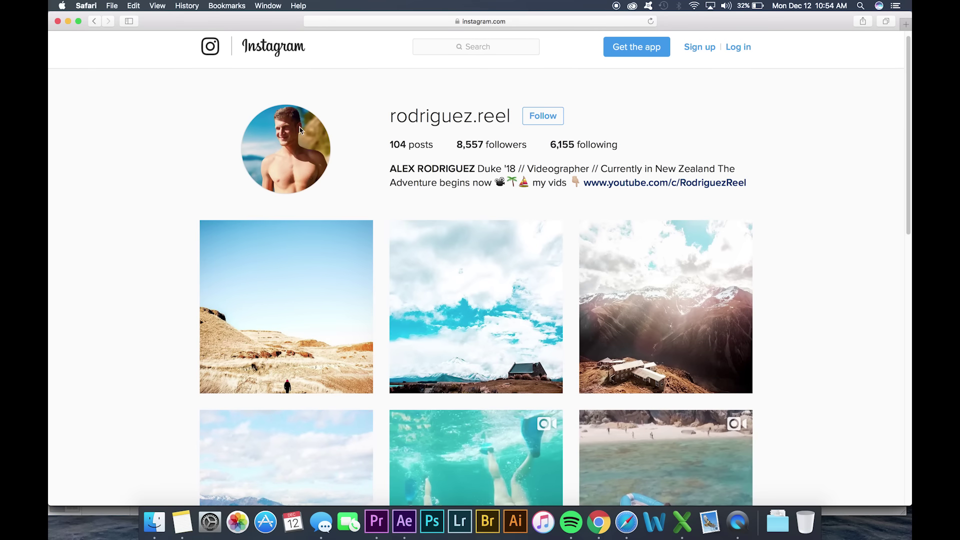
pyautogui.scroll(-2, 126, 274)
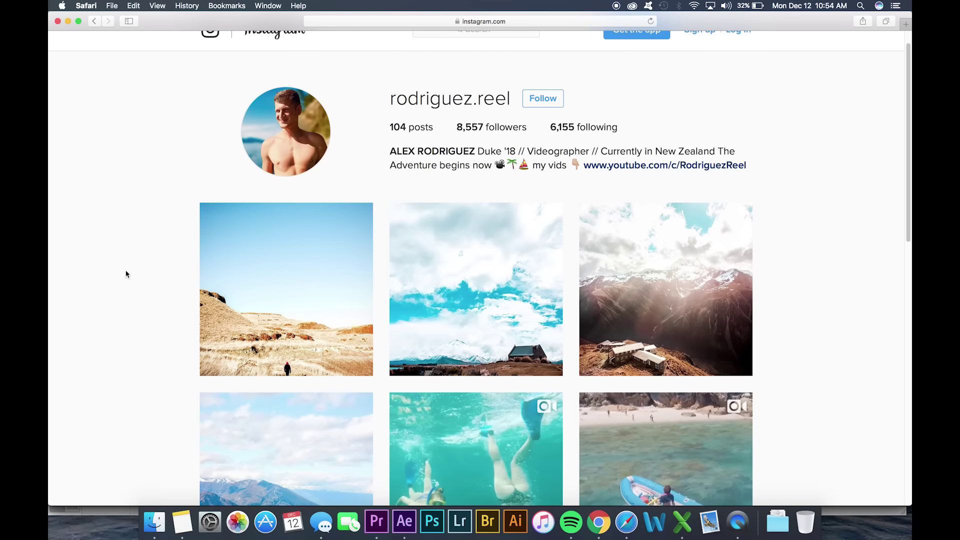
pyautogui.scroll(-3, 126, 274)
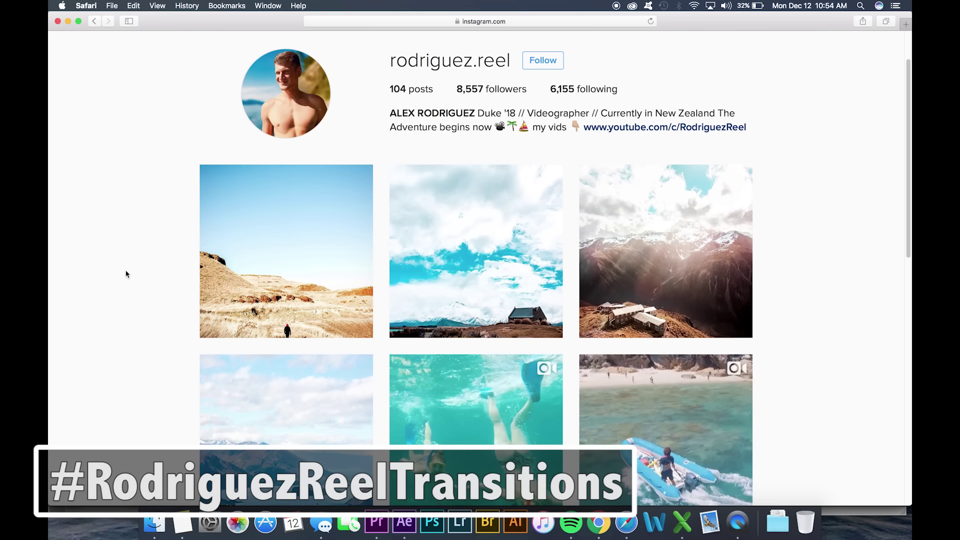
pyautogui.scroll(-1, 127, 274)
pyautogui.scroll(-2, 126, 274)
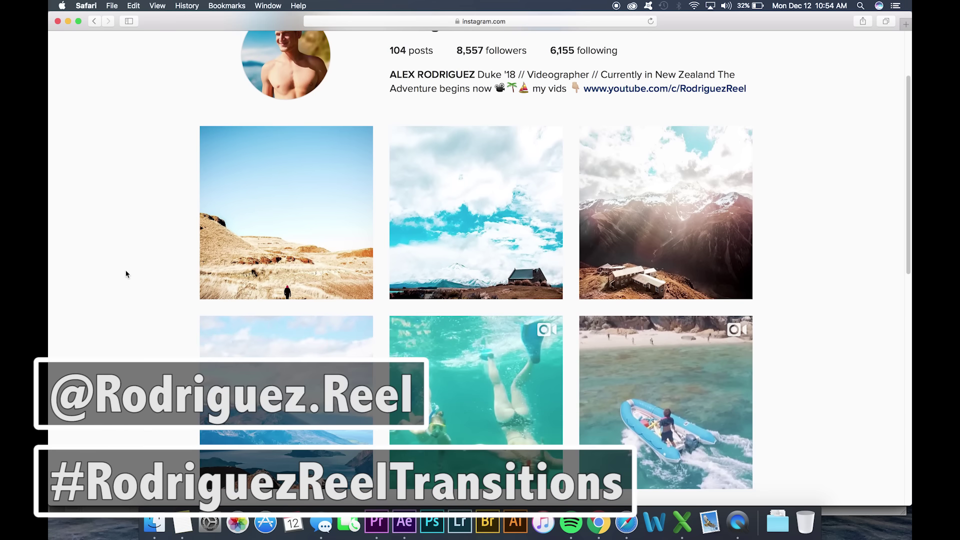
pyautogui.scroll(5, 126, 274)
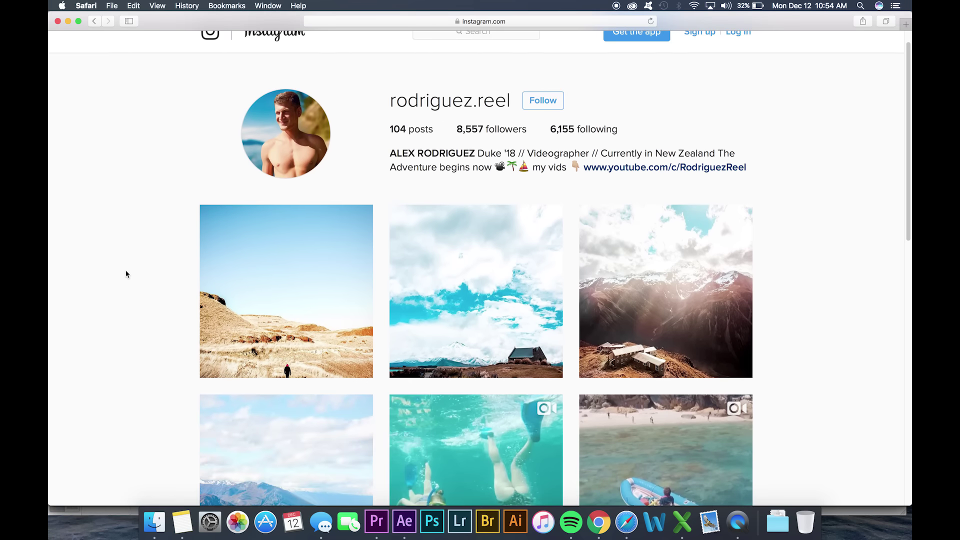
pyautogui.scroll(1, 126, 274)
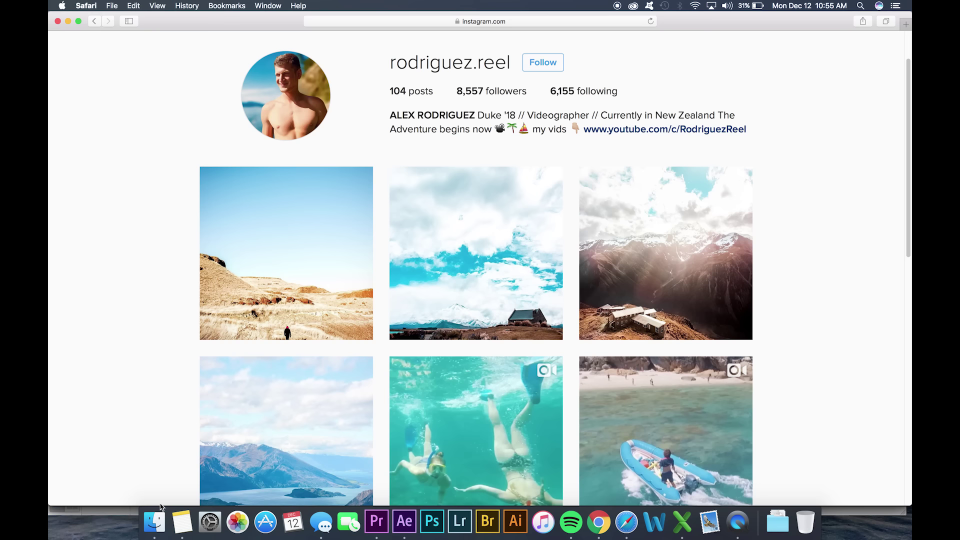
pyautogui.click(158, 521)
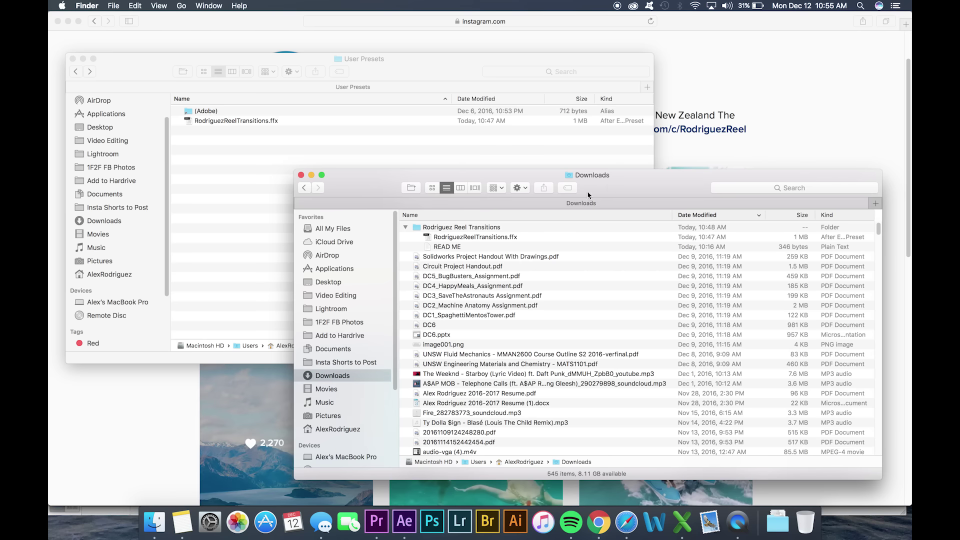
pyautogui.click(465, 239)
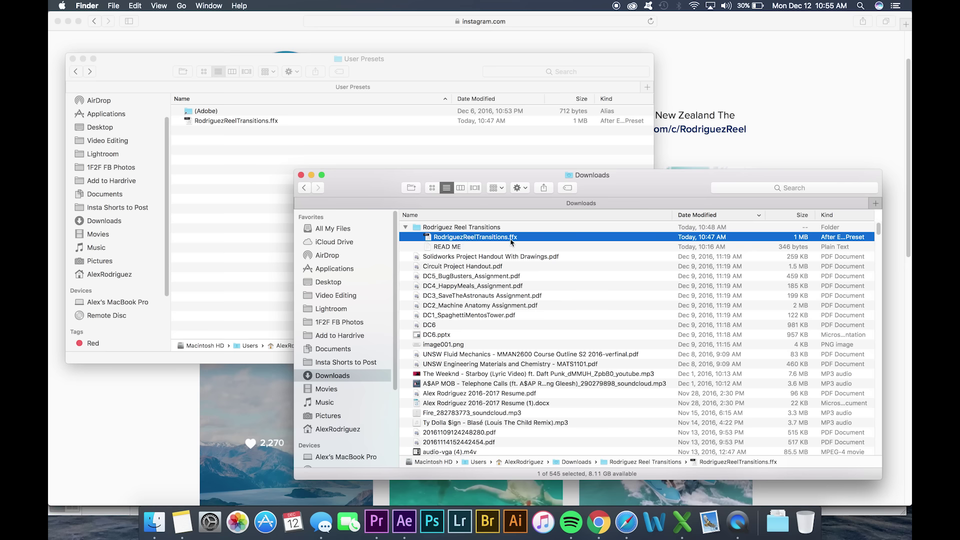
# Drag the preset into User Presets, stopping at the replace prompt since it already exists
pyautogui.click(273, 151)
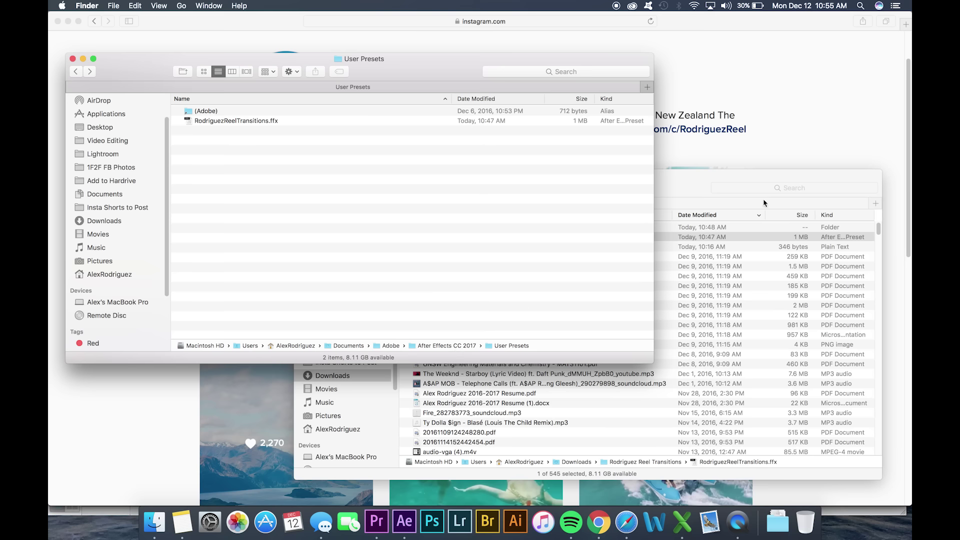
pyautogui.click(700, 200)
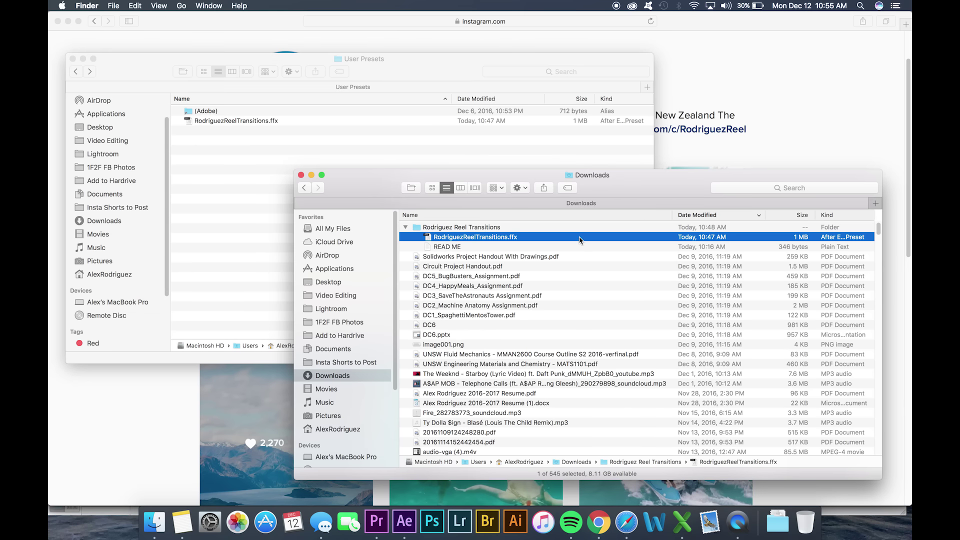
pyautogui.moveTo(578, 239); pyautogui.dragTo(380, 149)
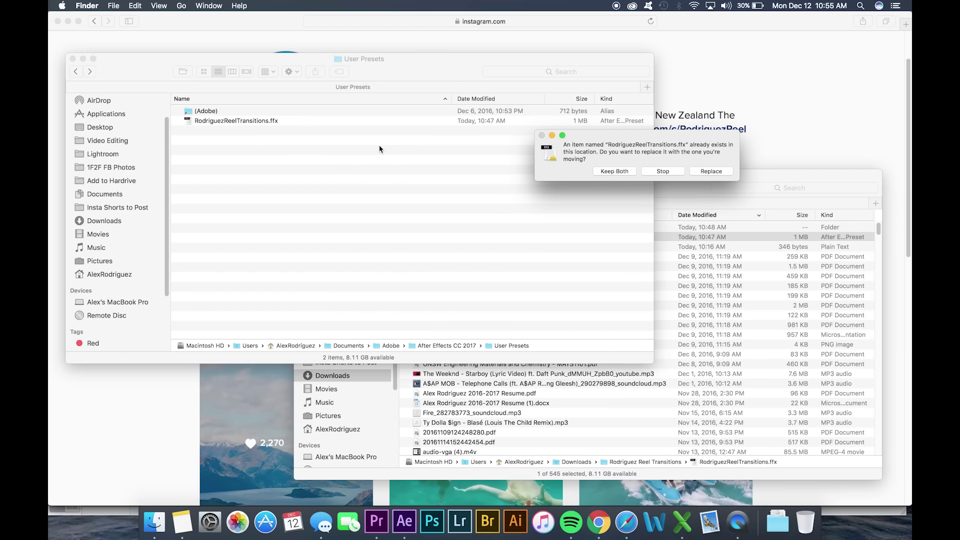
pyautogui.click(658, 172)
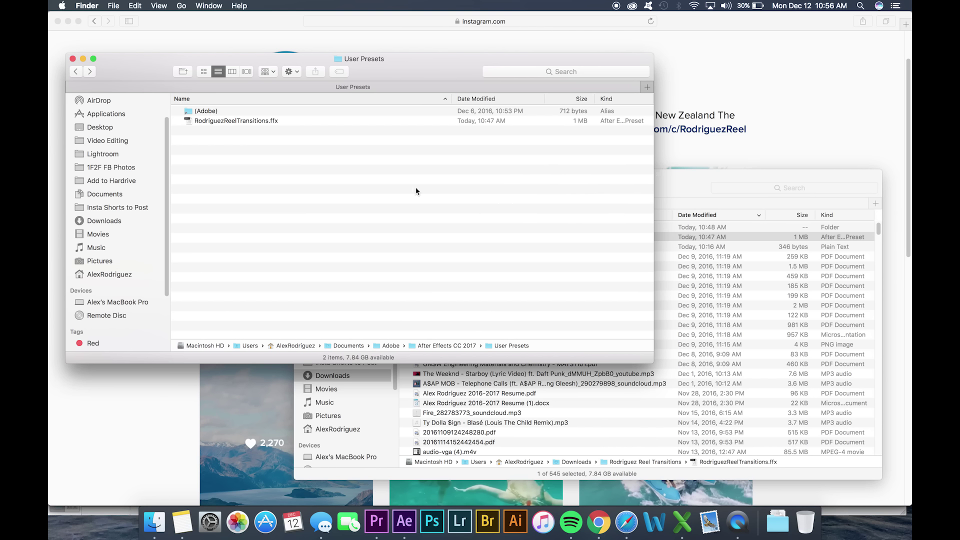
pyautogui.click(406, 522)
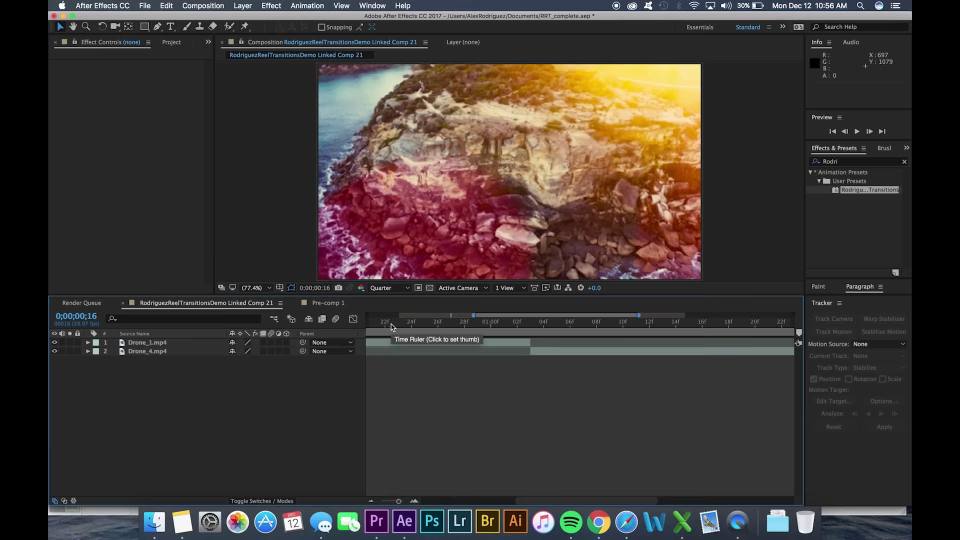
# Scrub and play back the transition from the Drone_1 shot into Drone_4
pyautogui.moveTo(391, 323); pyautogui.dragTo(644, 340)
pyautogui.press('space')
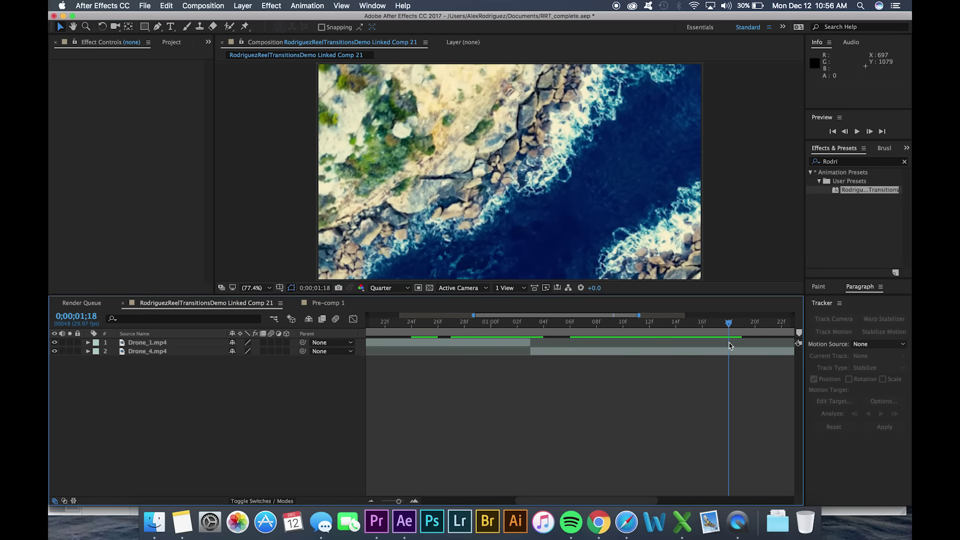
pyautogui.press('space')
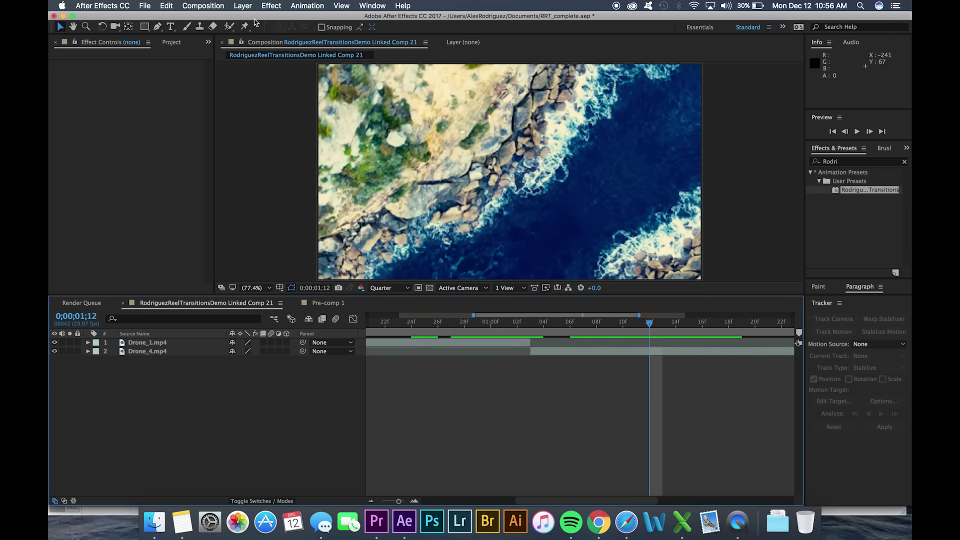
pyautogui.click(226, 6)
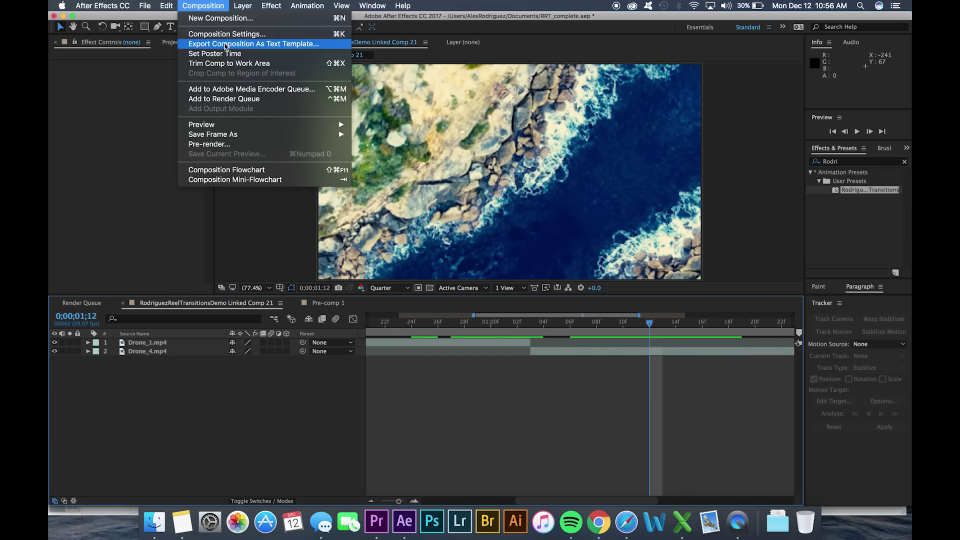
pyautogui.click(231, 35)
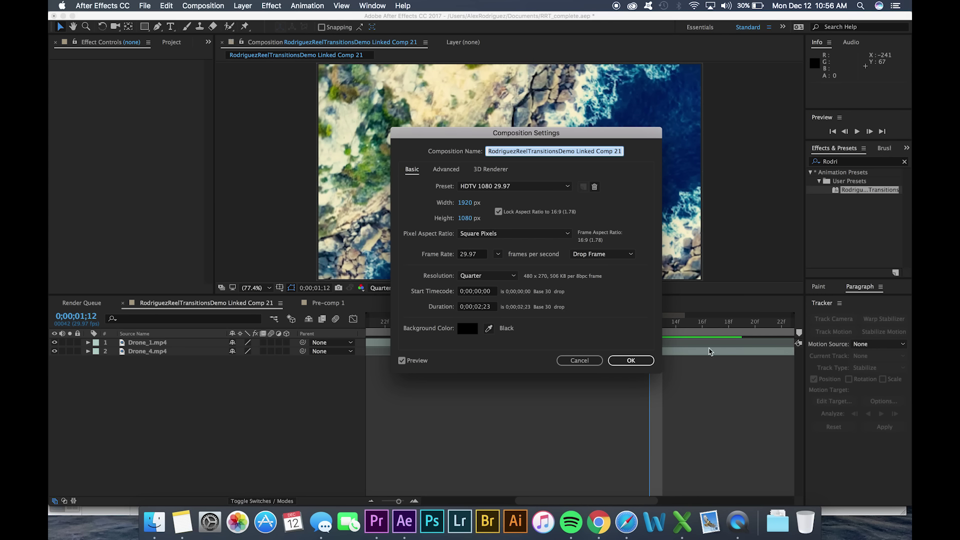
pyautogui.click(637, 366)
pyautogui.click(631, 360)
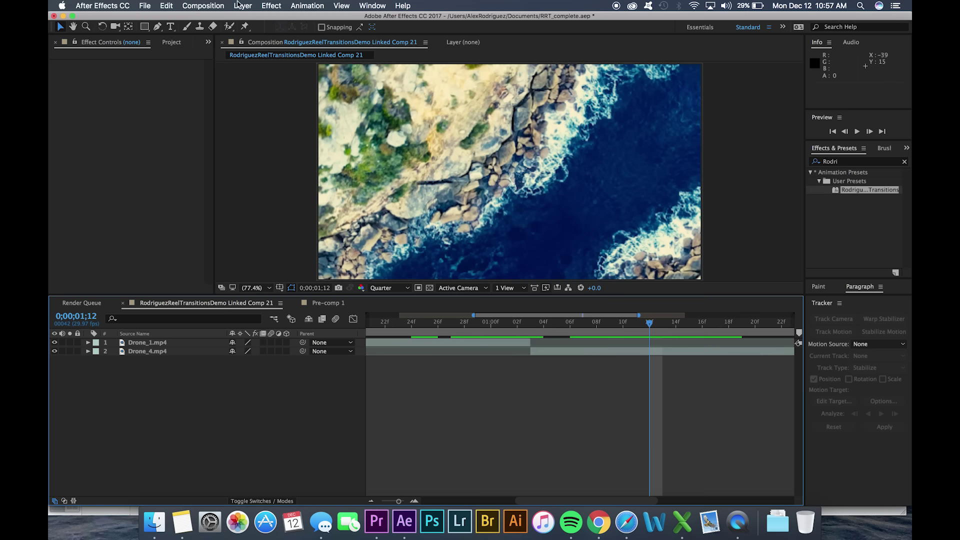
pyautogui.click(241, 5)
# Add an adjustment layer and apply the RodriguezReelTransitions preset found by searching 'Rodrig'
pyautogui.moveTo(255, 20)
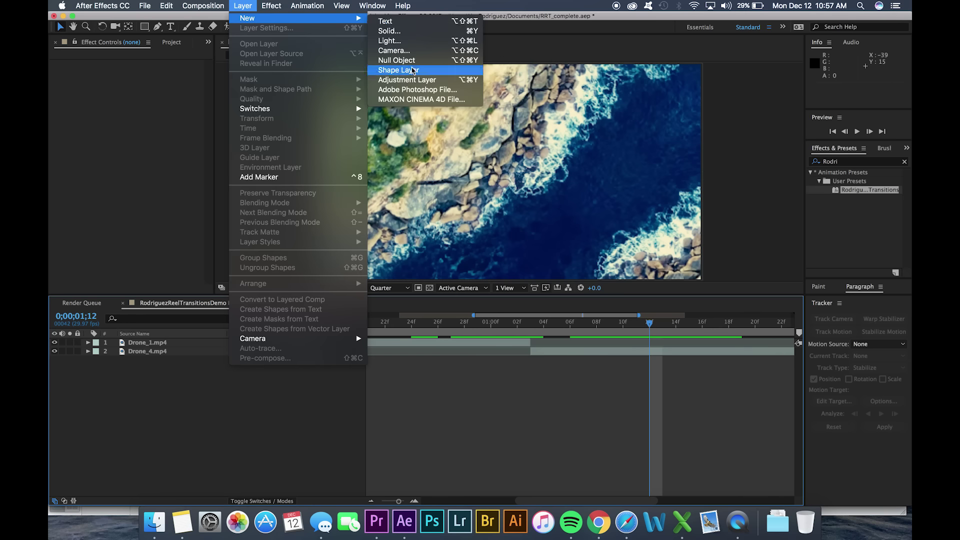
pyautogui.click(409, 80)
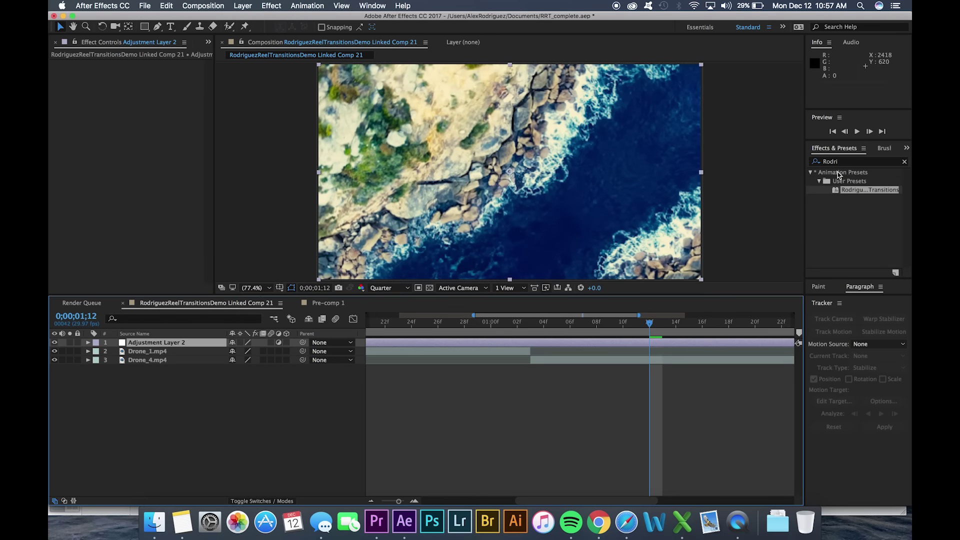
pyautogui.click(843, 162)
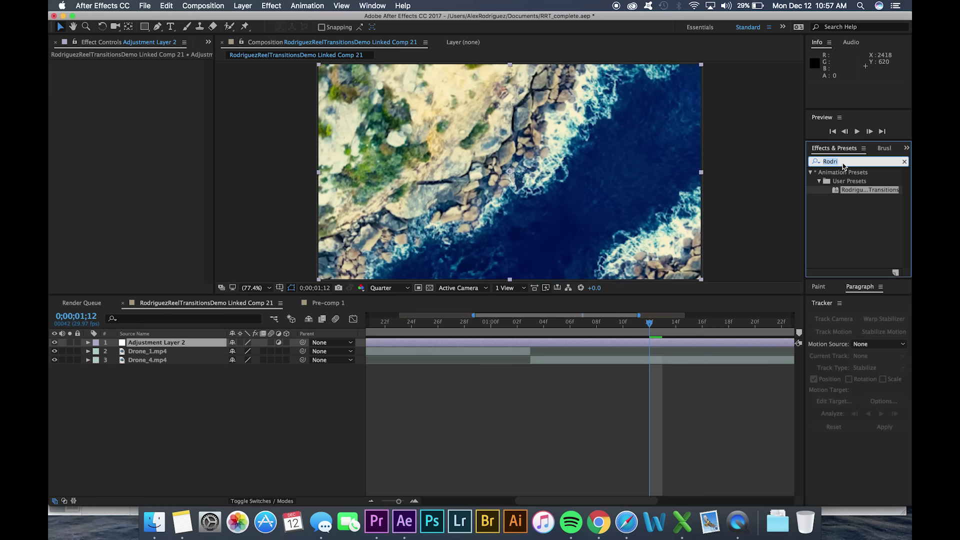
pyautogui.write('Rodrigu')
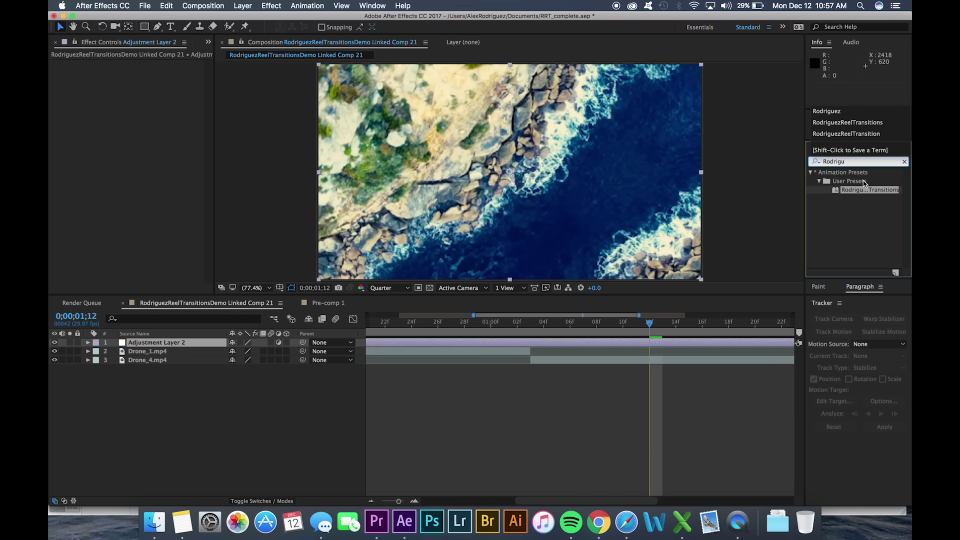
pyautogui.moveTo(880, 194); pyautogui.dragTo(192, 344)
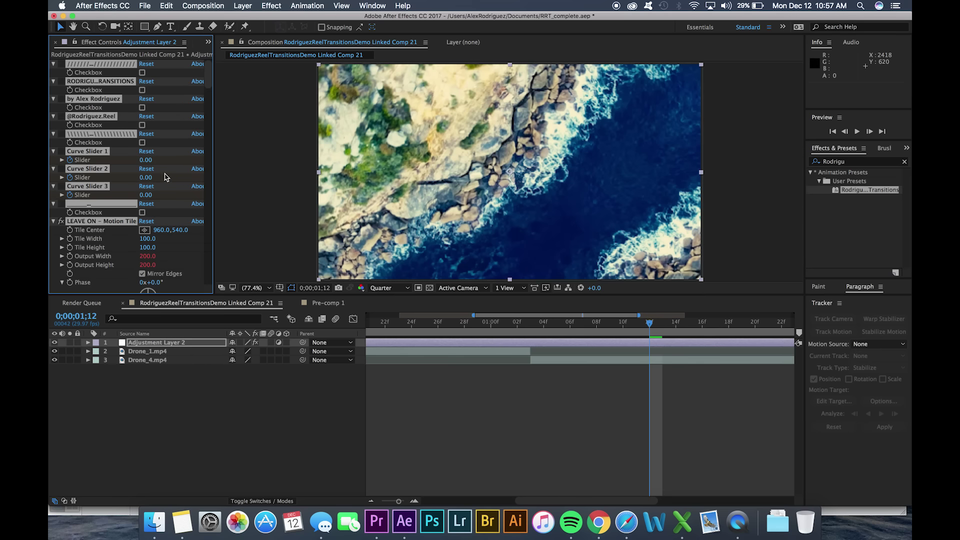
pyautogui.scroll(-5, 165, 177)
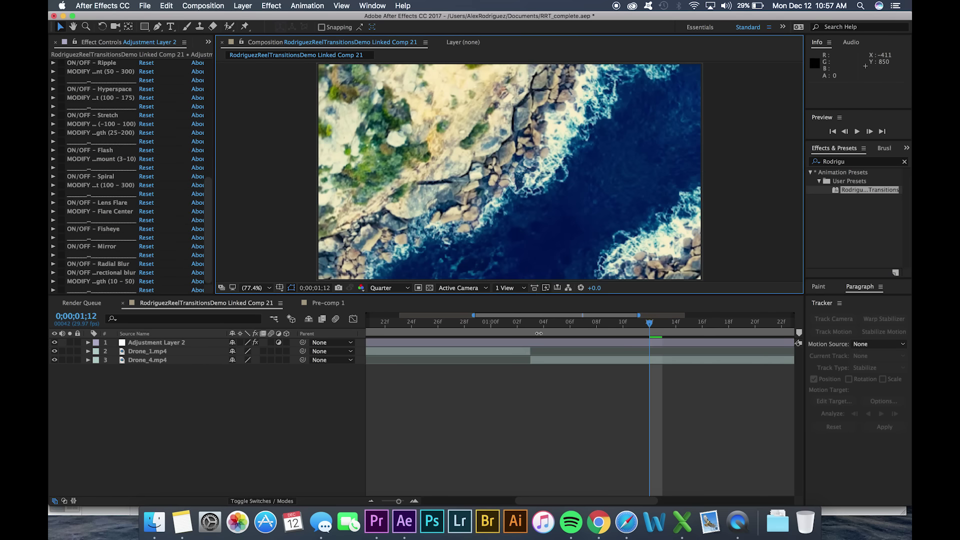
# Locate the clip cut and reveal the keyframes of Curve Sliders 1–3
pyautogui.click(530, 324)
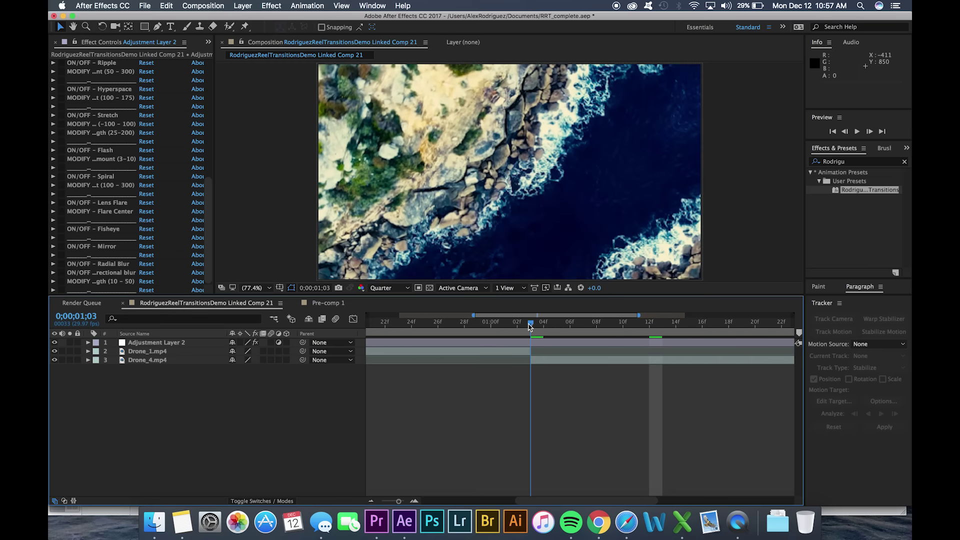
pyautogui.moveTo(526, 326); pyautogui.dragTo(523, 328)
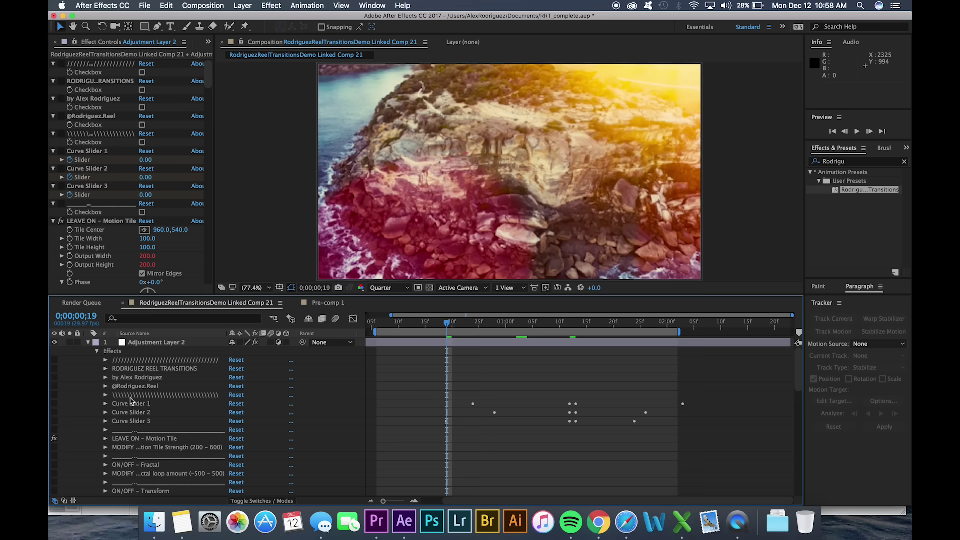
pyautogui.click(130, 404)
pyautogui.keyDown('shift'); pyautogui.click(128, 423); pyautogui.keyUp('shift')
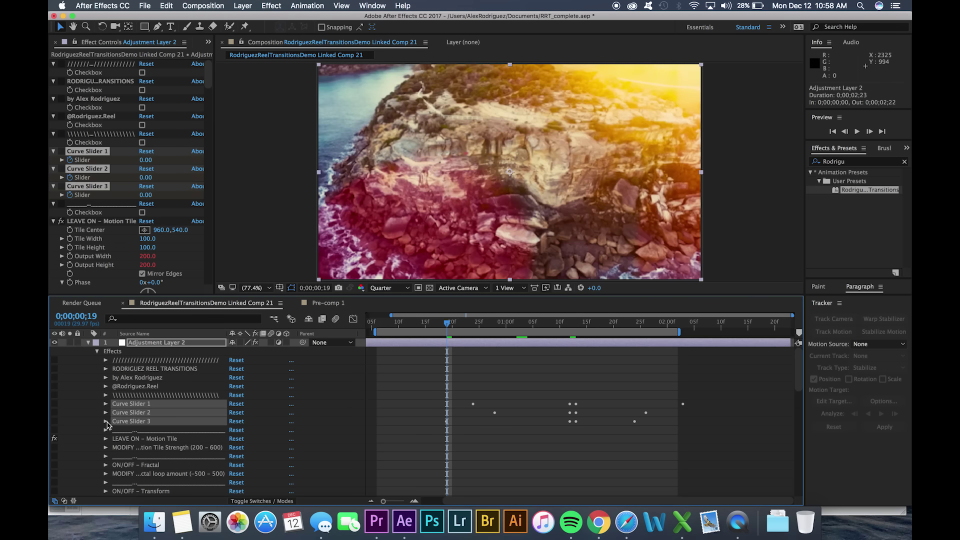
pyautogui.click(105, 421)
pyautogui.click(565, 380)
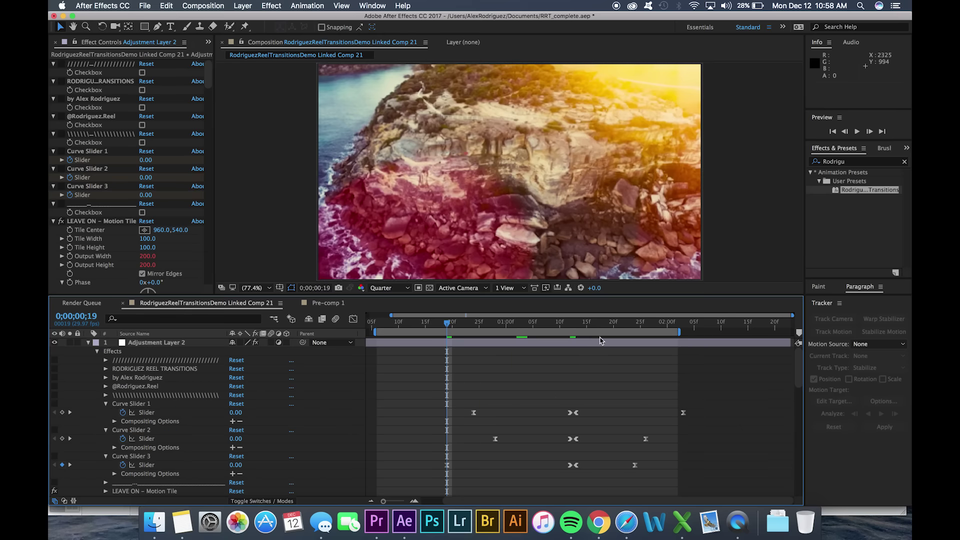
# Shift all Curve Slider keyframes so the middle pair lands at 0;00;01;02
pyautogui.click(614, 324)
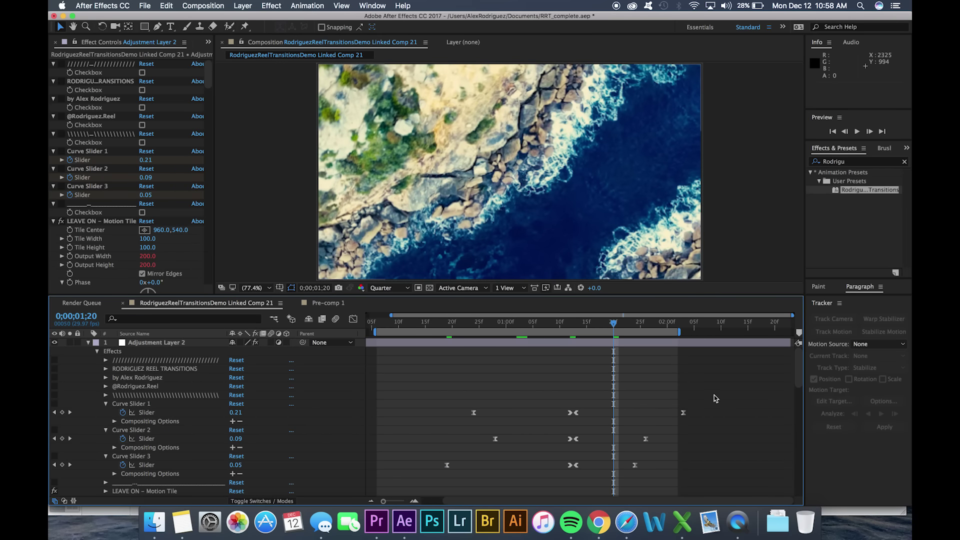
pyautogui.moveTo(715, 397); pyautogui.dragTo(403, 487)
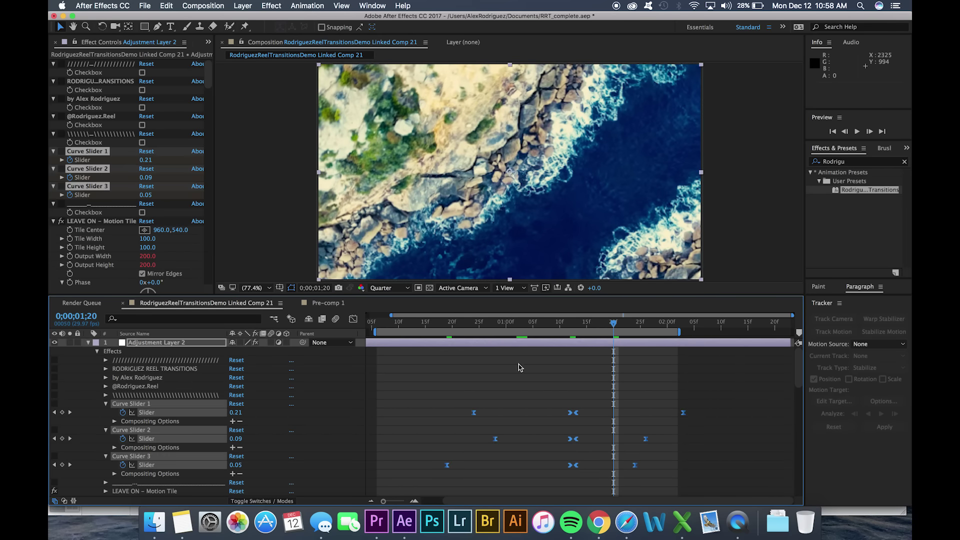
pyautogui.moveTo(568, 328); pyautogui.dragTo(515, 328)
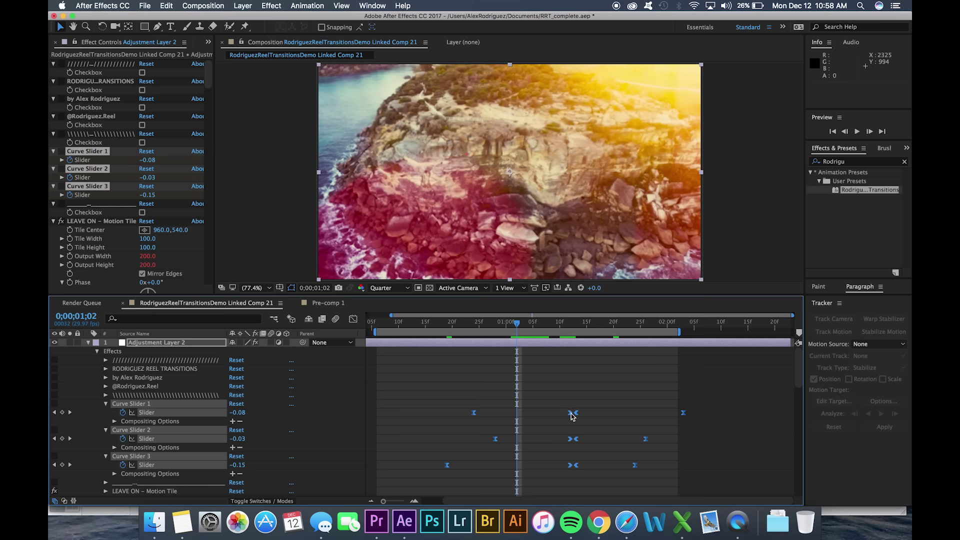
pyautogui.moveTo(572, 414); pyautogui.dragTo(520, 423)
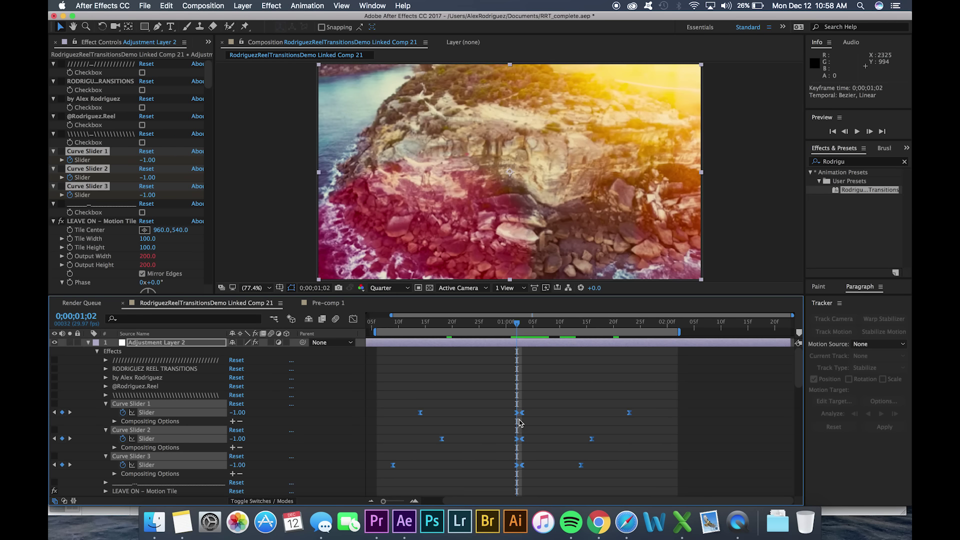
pyautogui.click(549, 405)
# Step one frame back and forth across the cut to check the timing
pyautogui.press('pagedown')
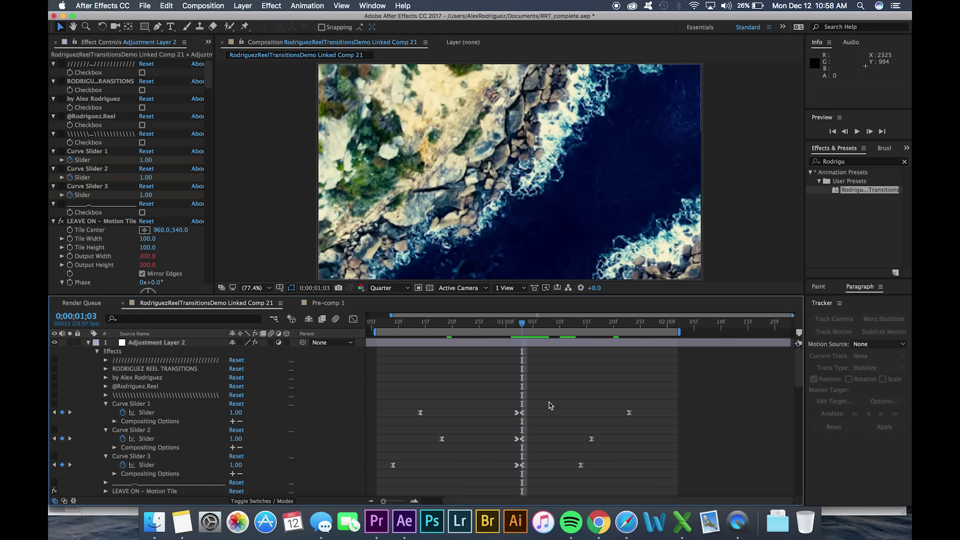
pyautogui.press('pageup')
pyautogui.press('pagedown')
pyautogui.press('pageup')
pyautogui.press('pagedown')
pyautogui.press('pageup')
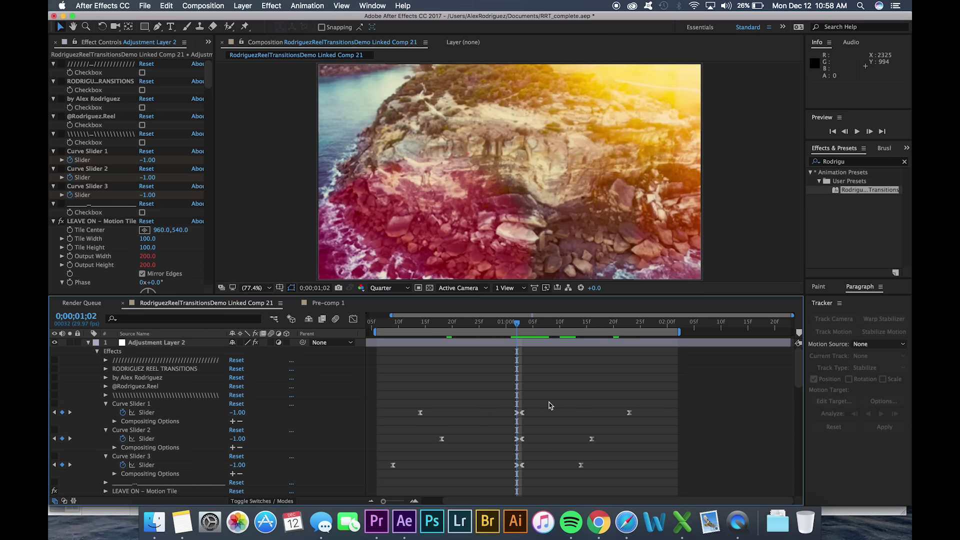
pyautogui.press('pagedown')
pyautogui.press('pageup')
pyautogui.moveTo(384, 501); pyautogui.dragTo(400, 502)
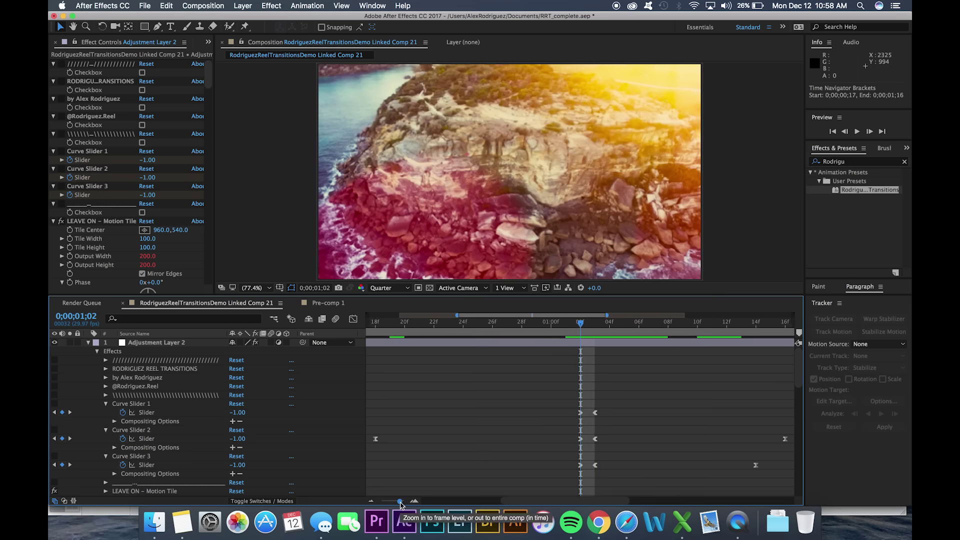
pyautogui.press('pagedown')
pyautogui.moveTo(610, 401); pyautogui.dragTo(593, 472)
pyautogui.hotkey('alt', 'Right')
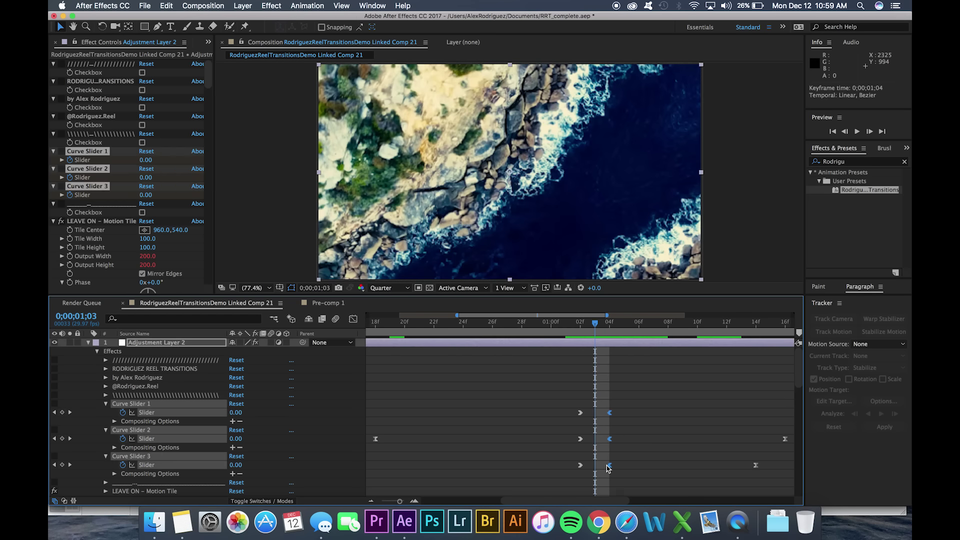
pyautogui.click(643, 452)
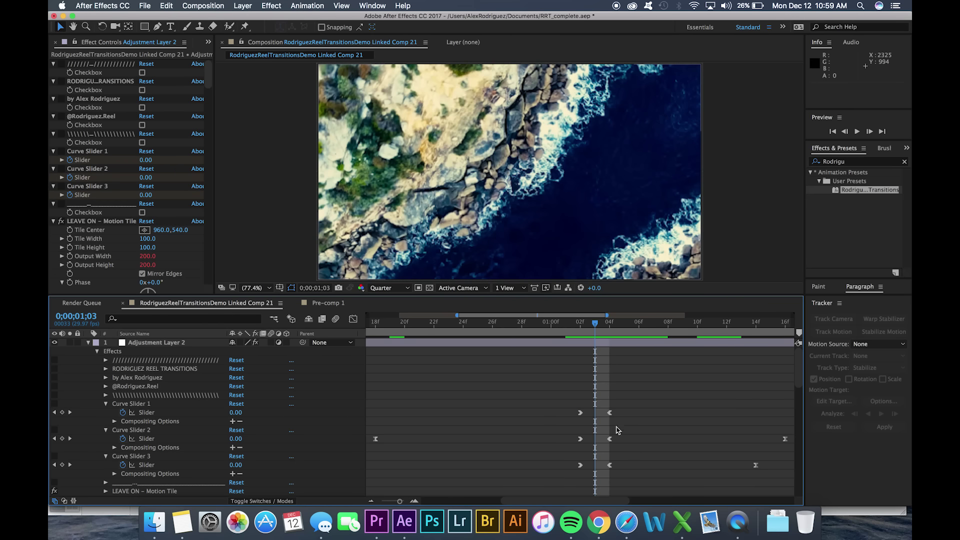
pyautogui.press('super+z')
pyautogui.press('super+z')
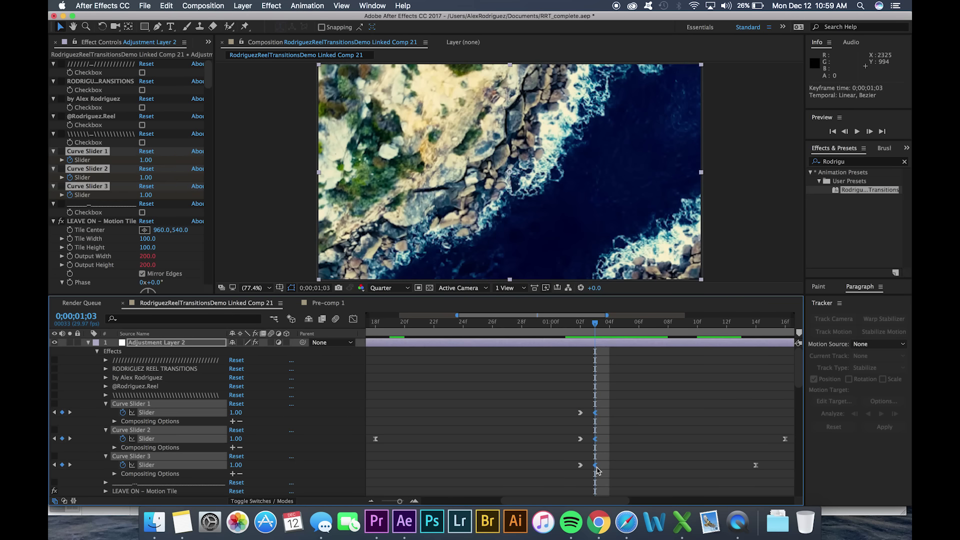
pyautogui.click(629, 468)
pyautogui.press('pageup')
pyautogui.moveTo(400, 501); pyautogui.dragTo(385, 502)
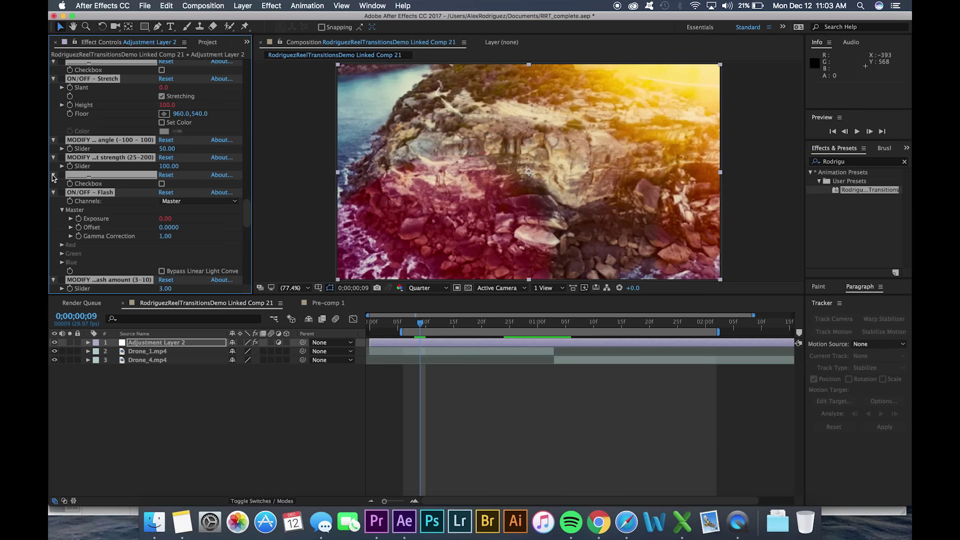
# Collapse all transition effects to single rows and toggle Fractal on, then back off
pyautogui.keyDown('super'); pyautogui.click(53, 175); pyautogui.keyUp('super')
pyautogui.click(275, 175)
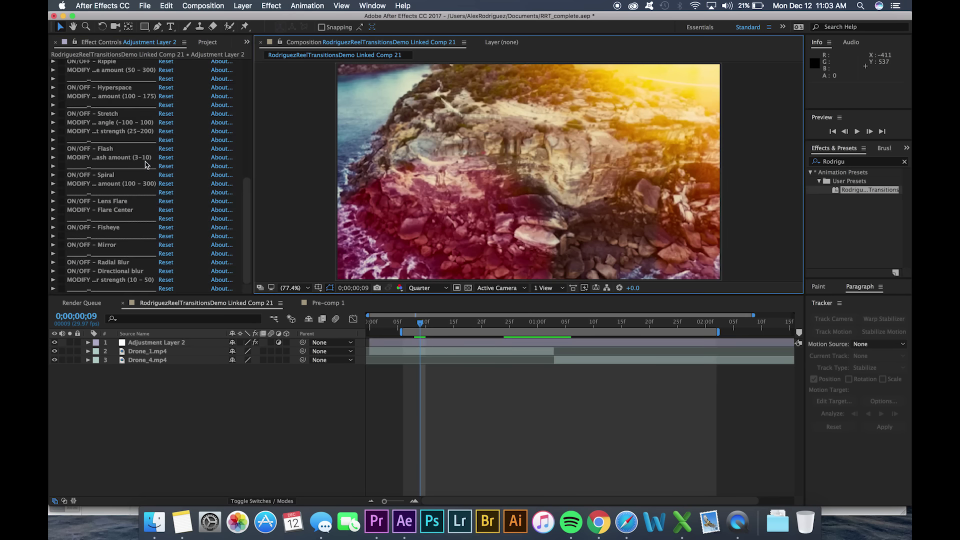
pyautogui.scroll(5, 119, 167)
pyautogui.scroll(5, 119, 166)
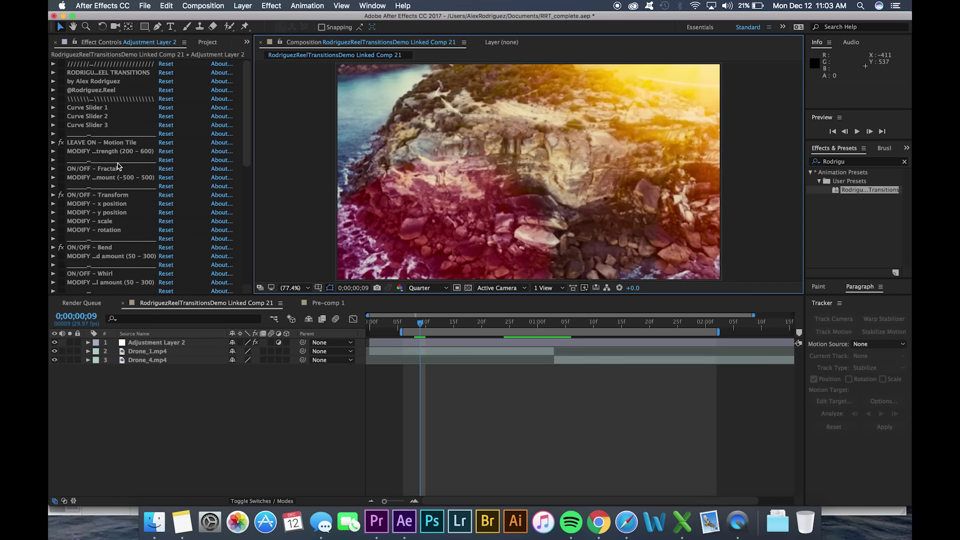
pyautogui.scroll(-2, 94, 198)
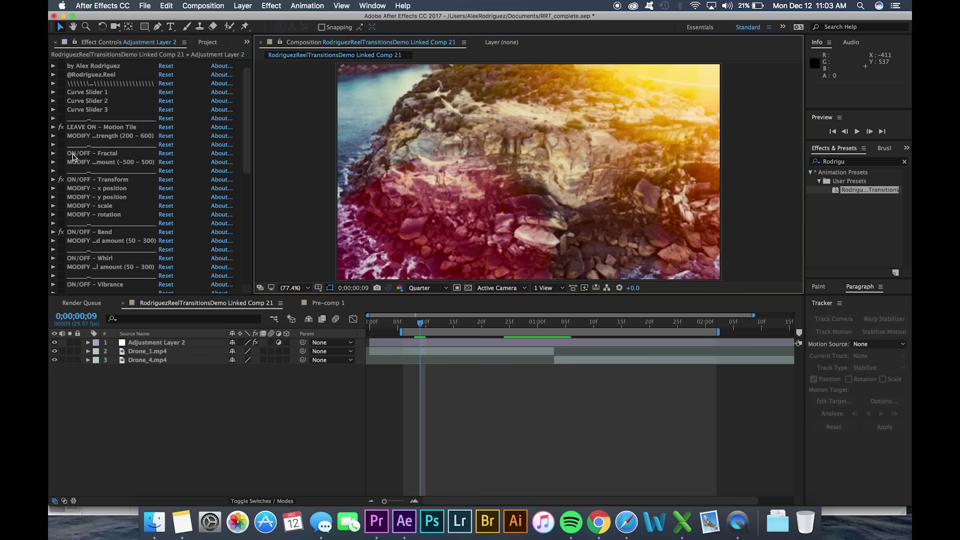
pyautogui.click(61, 155)
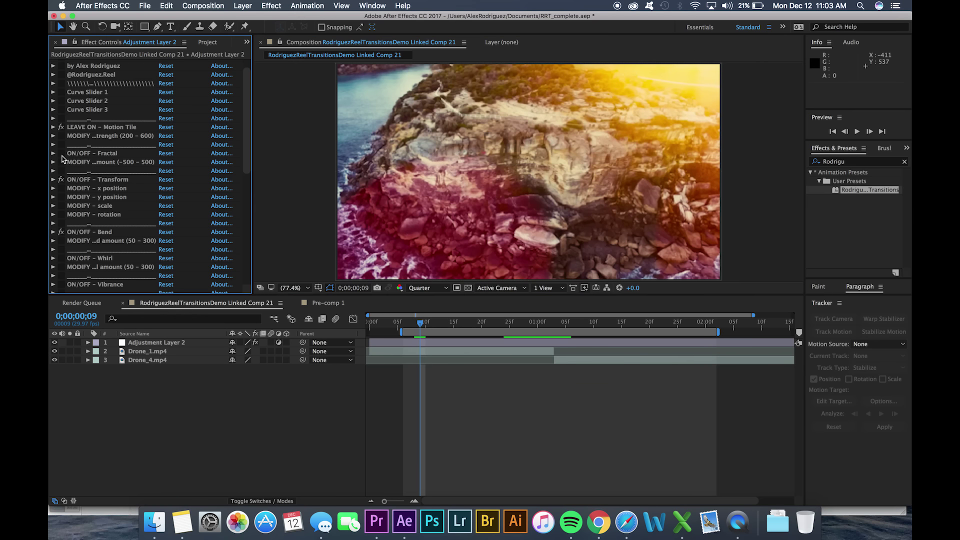
pyautogui.click(61, 154)
pyautogui.scroll(-4, 92, 173)
pyautogui.scroll(-3, 92, 174)
pyautogui.scroll(-3, 92, 173)
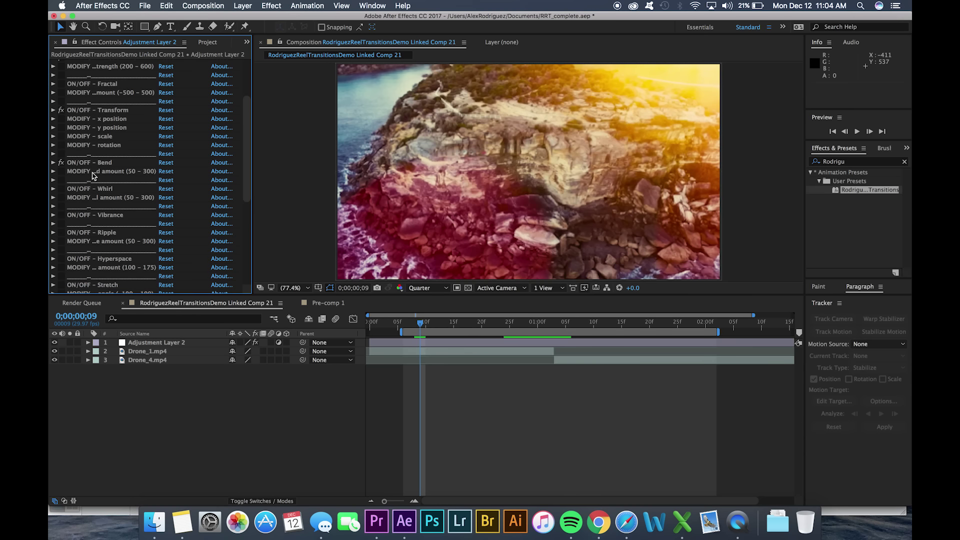
pyautogui.scroll(-6, 92, 174)
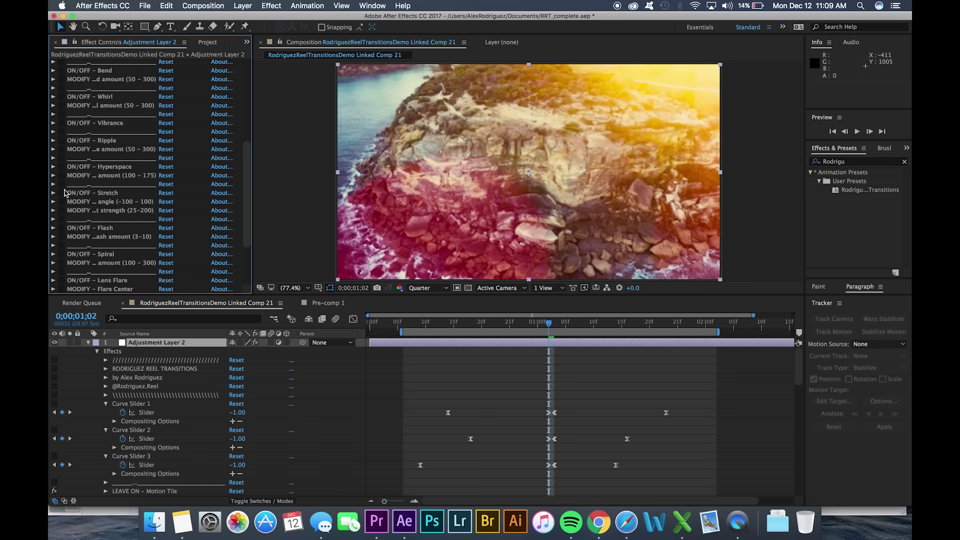
# Switch the Stretch effect on and increase its stretch angle slider
pyautogui.click(64, 192)
pyautogui.click(64, 192)
pyautogui.click(53, 202)
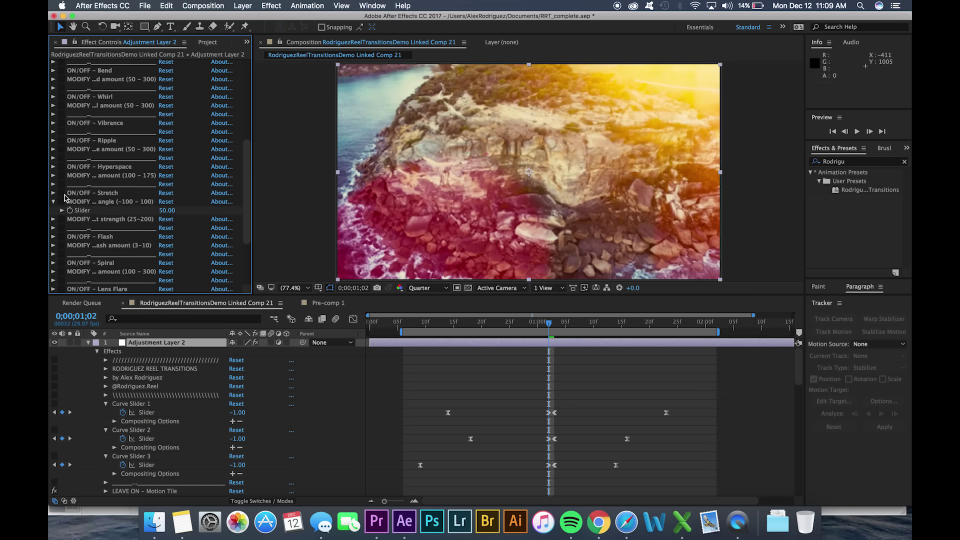
pyautogui.click(62, 192)
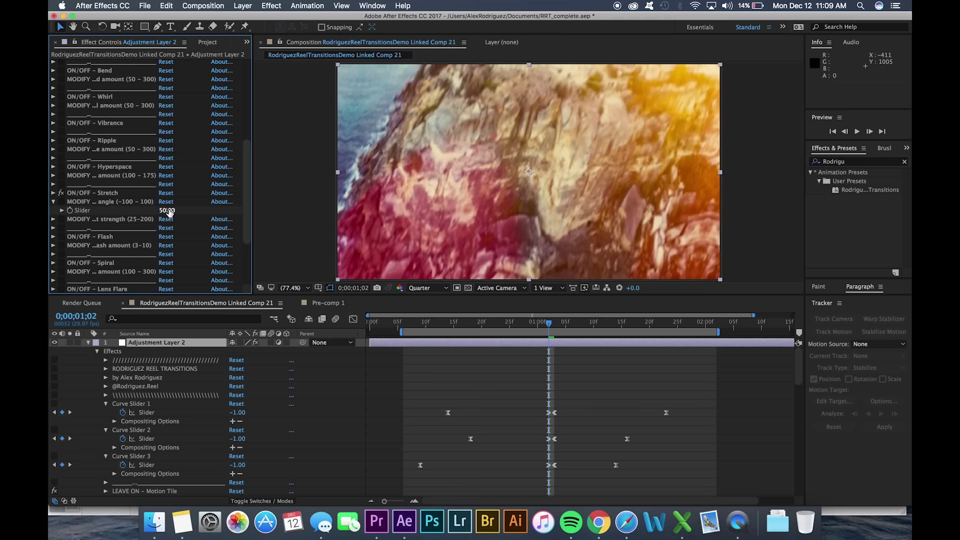
pyautogui.moveTo(169, 210); pyautogui.dragTo(116, 223)
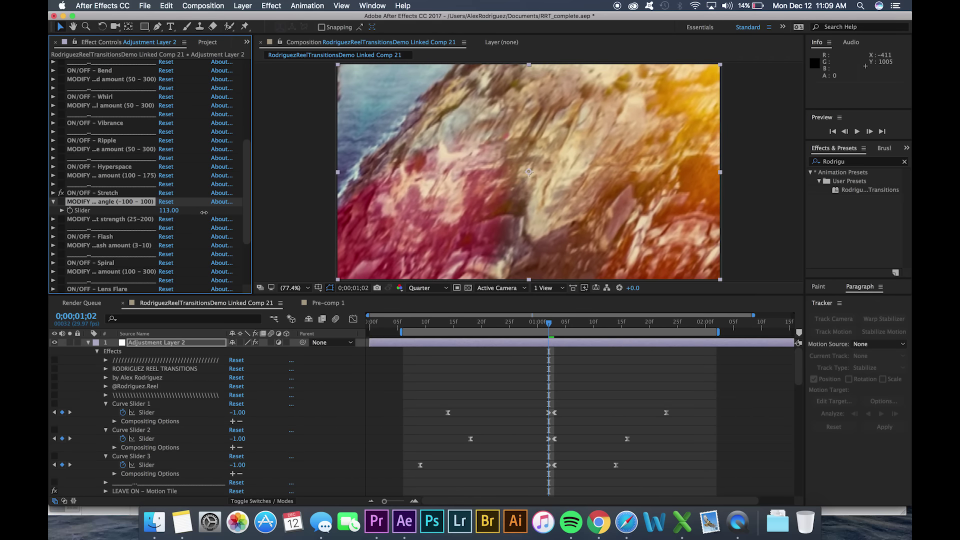
# Lower the slant strength from 100 to 10 and fold the angle and strength controls away
pyautogui.click(53, 219)
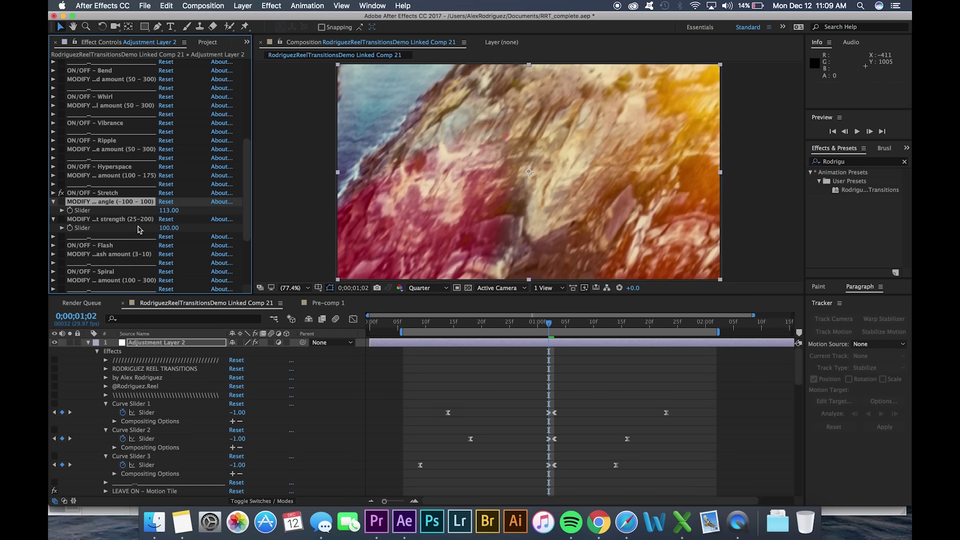
pyautogui.moveTo(169, 228); pyautogui.dragTo(128, 235)
pyautogui.click(53, 201)
pyautogui.click(53, 211)
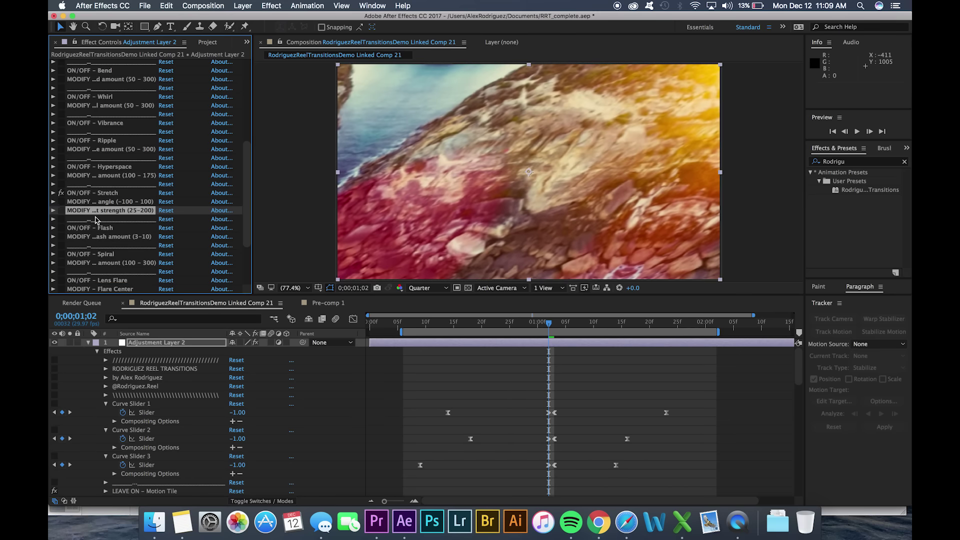
pyautogui.click(101, 176)
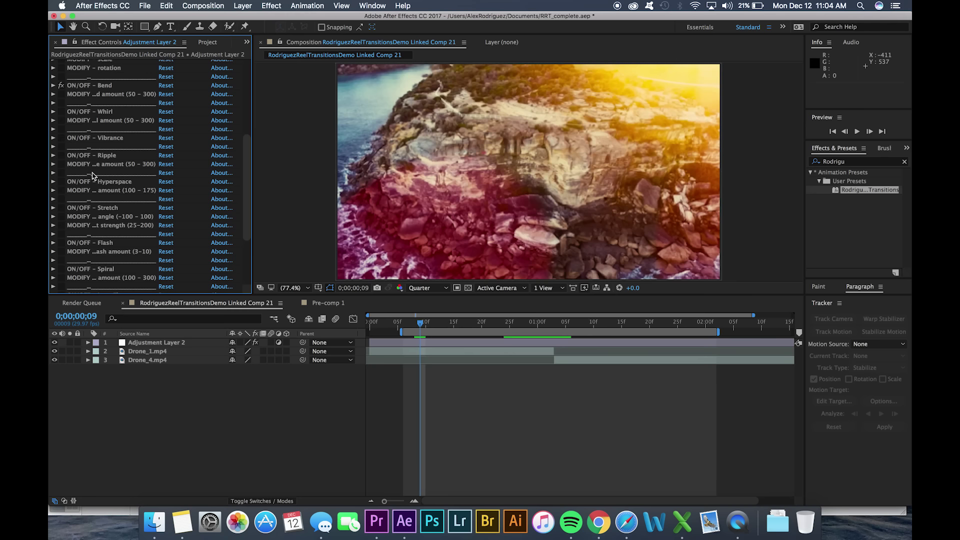
# Scroll down to bring Adjustment Layer 2's Curve Slider keyframe sets into view
pyautogui.scroll(-5, 92, 175)
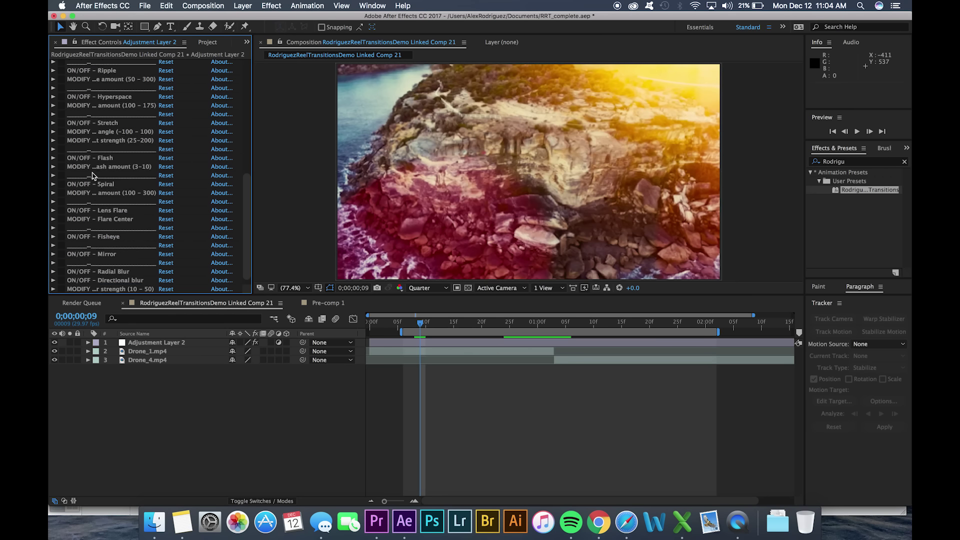
pyautogui.scroll(-1, 92, 176)
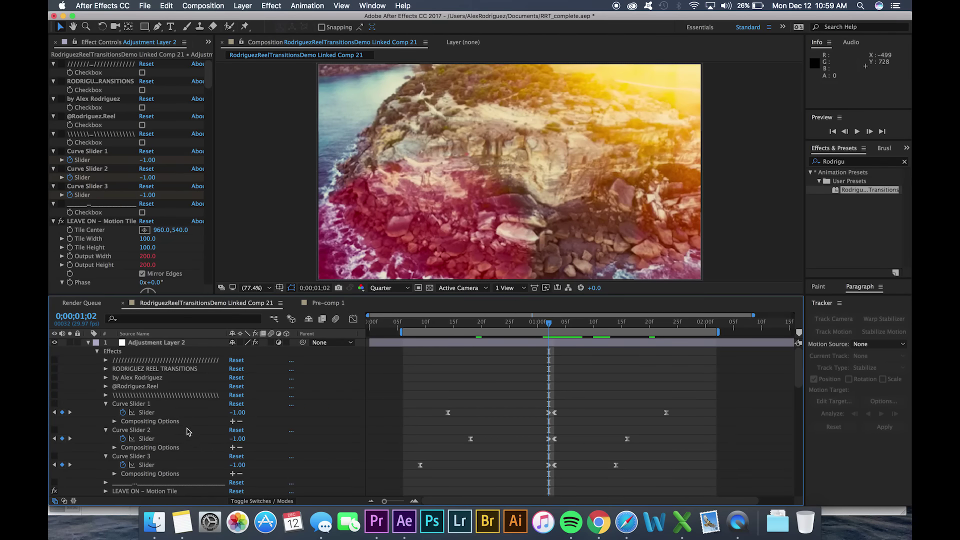
pyautogui.scroll(-5, 189, 430)
# Switch on the Whirl effect, toggling it off and on to compare the image
pyautogui.scroll(-3, 188, 431)
pyautogui.scroll(-1, 189, 431)
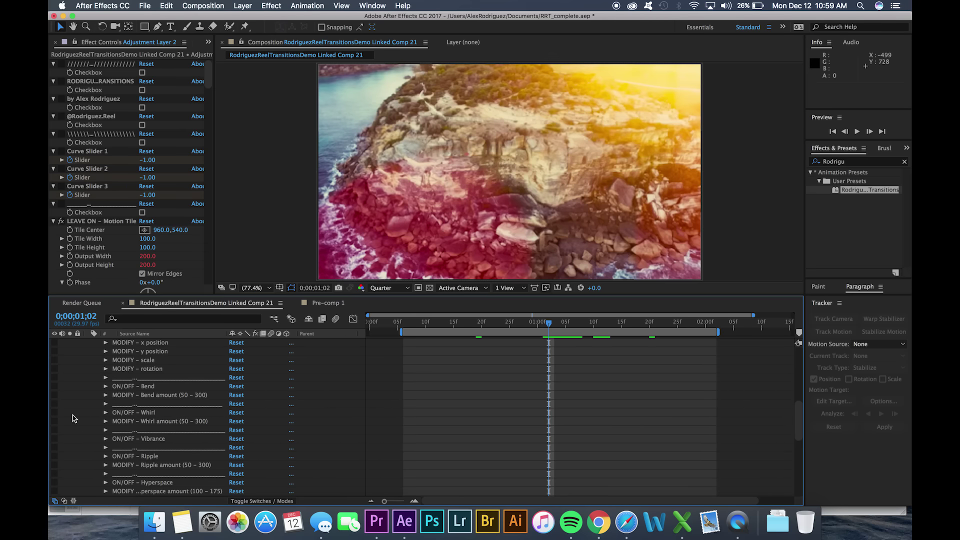
pyautogui.click(54, 413)
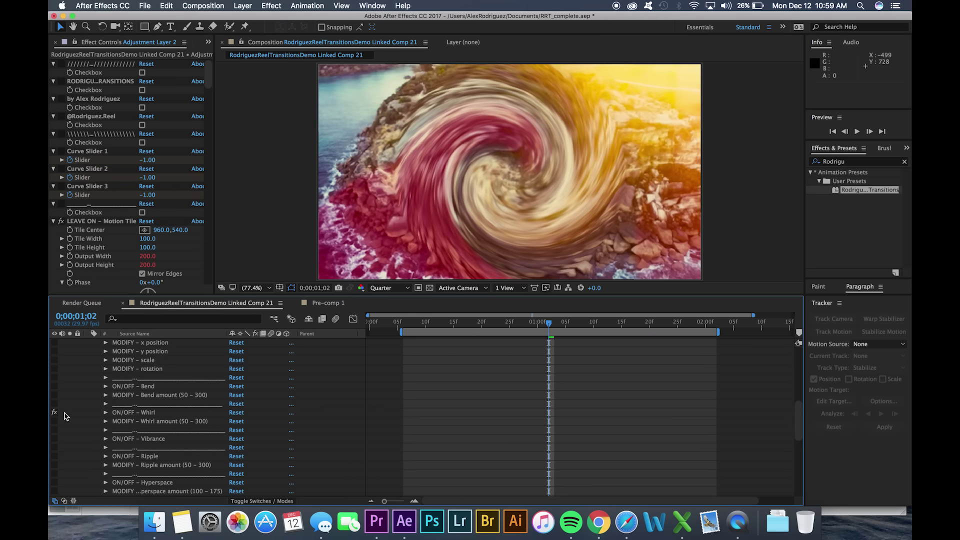
pyautogui.click(55, 412)
pyautogui.click(55, 413)
pyautogui.click(54, 412)
pyautogui.click(55, 412)
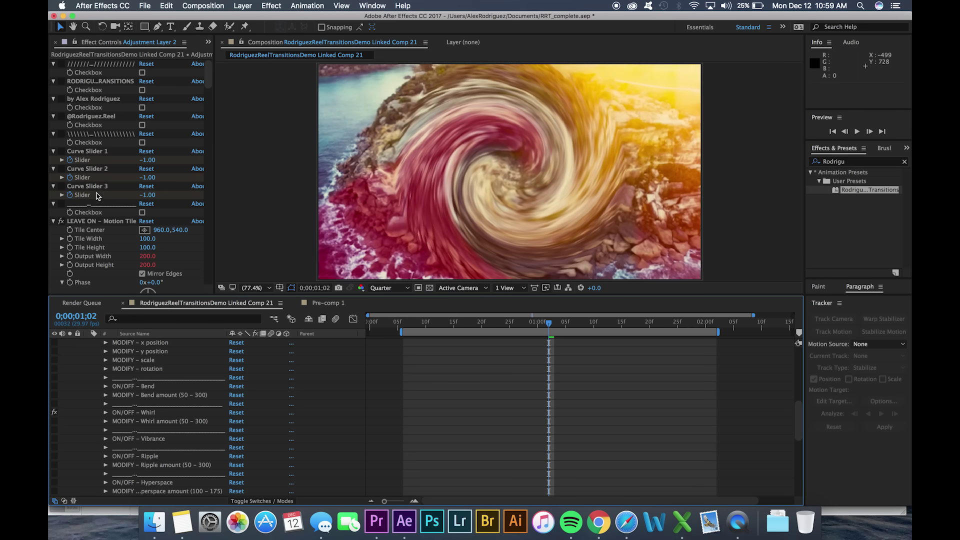
pyautogui.scroll(-10, 69, 216)
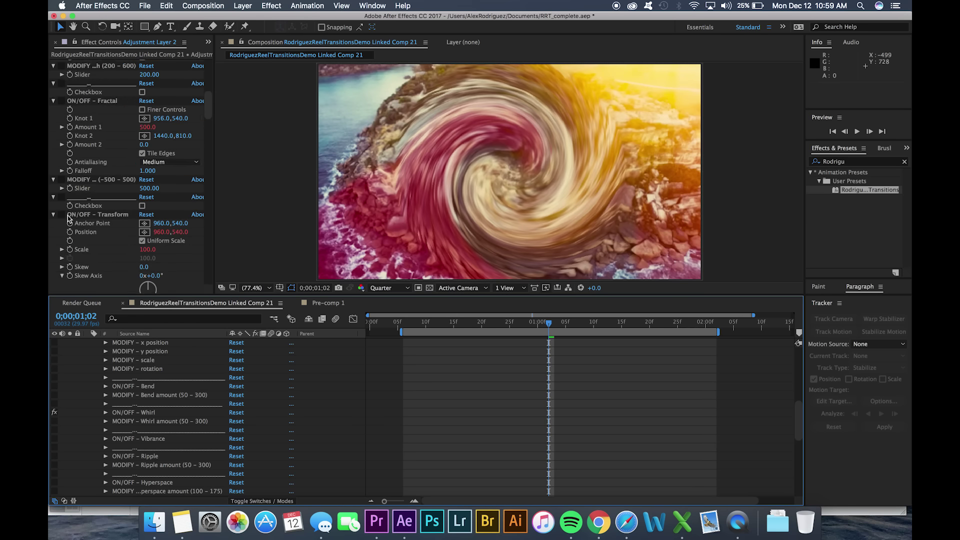
pyautogui.scroll(-5, 70, 216)
pyautogui.scroll(-10, 84, 237)
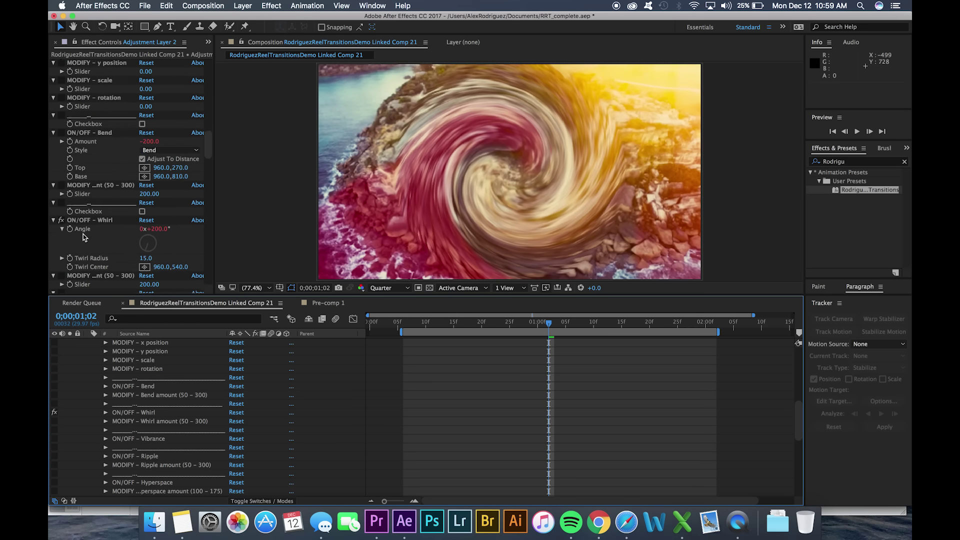
pyautogui.click(61, 151)
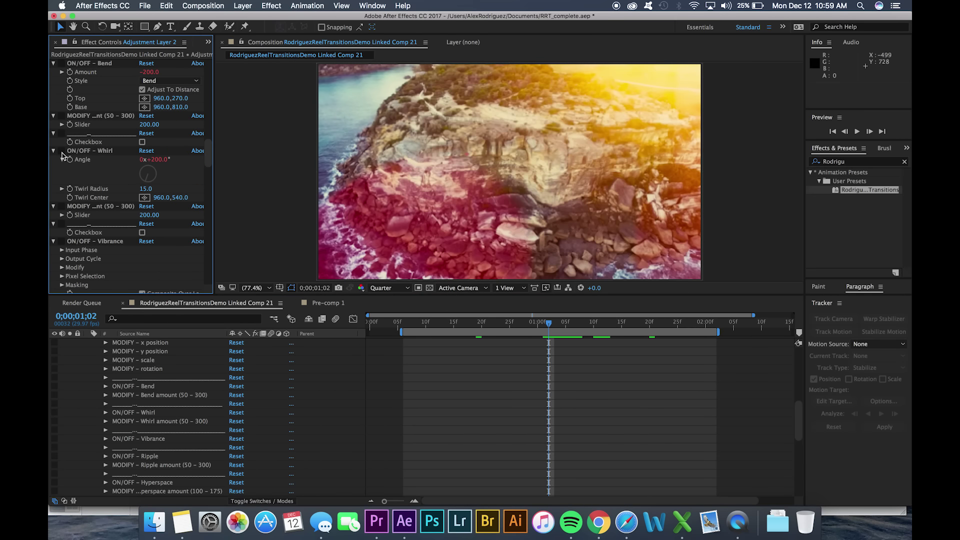
pyautogui.click(61, 151)
pyautogui.click(61, 151)
pyautogui.click(61, 151)
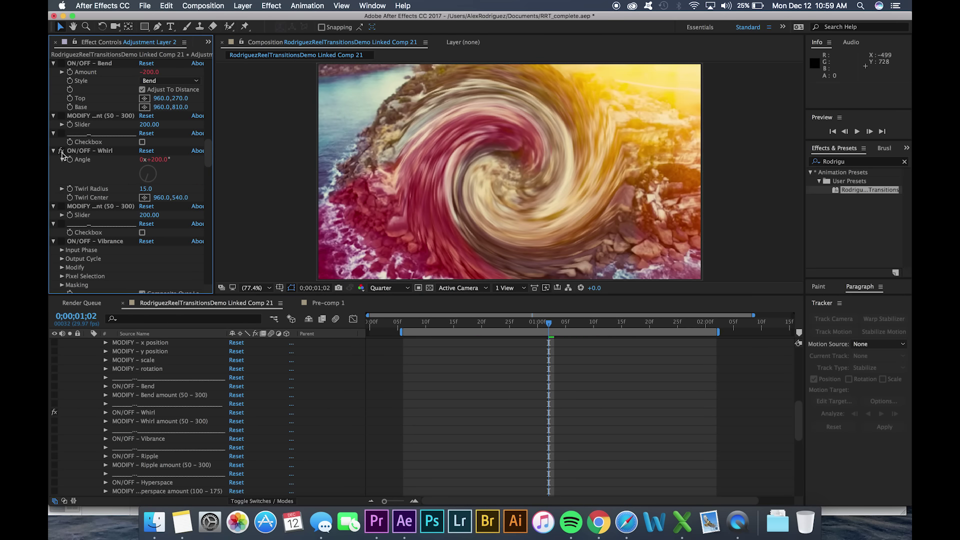
pyautogui.click(61, 151)
pyautogui.click(61, 151)
# Enable the Flash effect and preview the transition
pyautogui.scroll(-2, 56, 391)
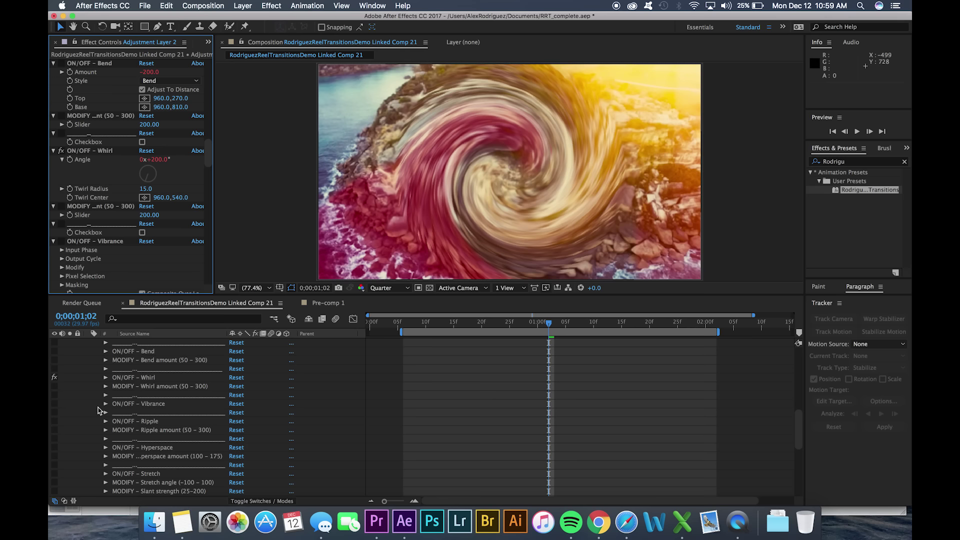
pyautogui.scroll(-2, 85, 426)
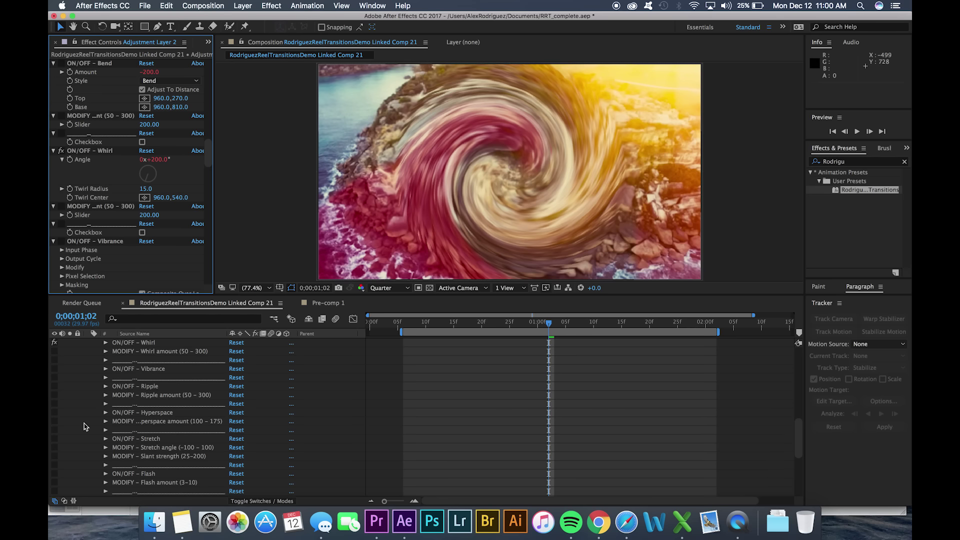
pyautogui.scroll(1, 85, 426)
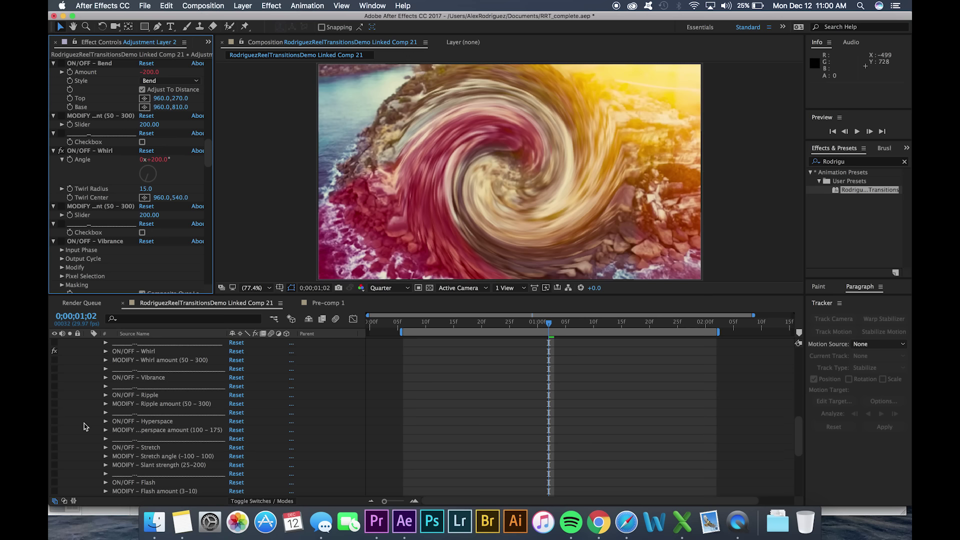
pyautogui.scroll(2, 85, 426)
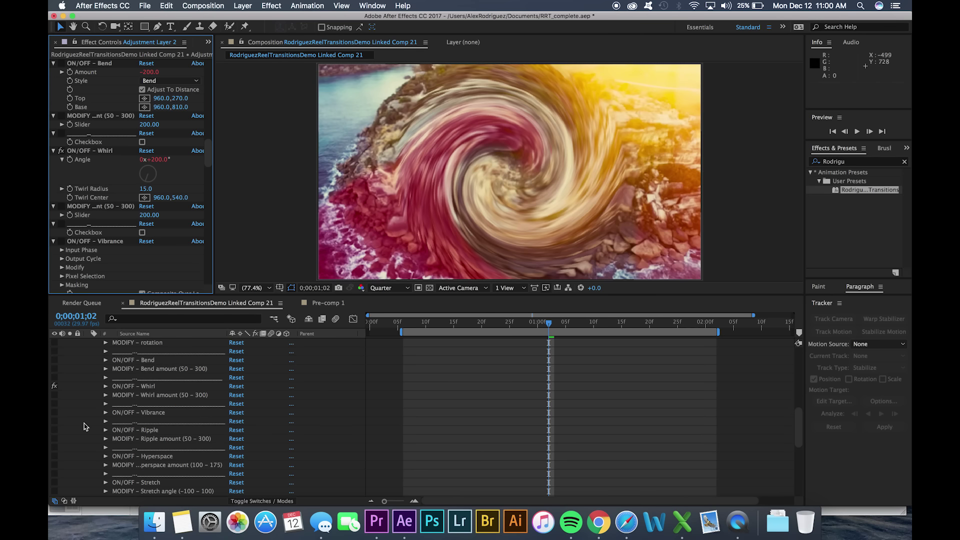
pyautogui.scroll(-2, 95, 431)
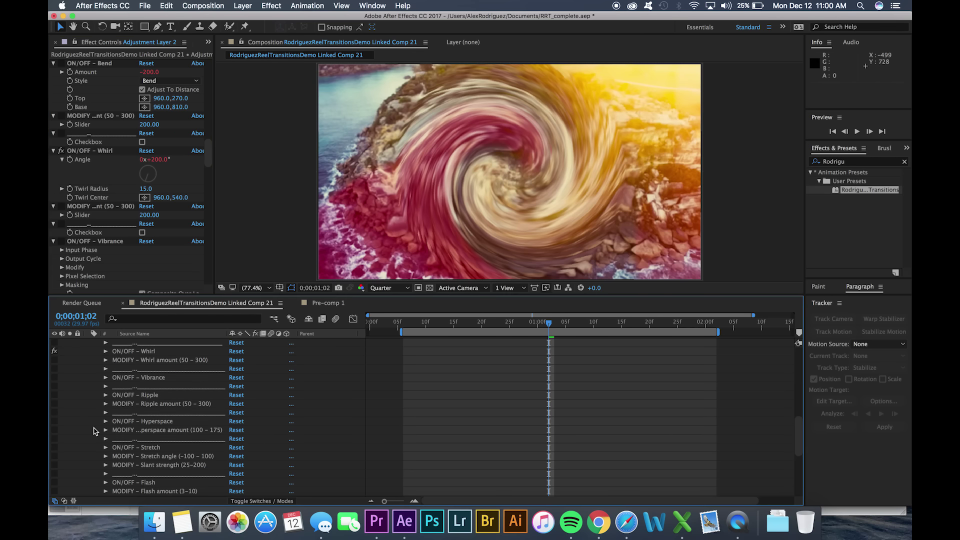
pyautogui.scroll(2, 95, 431)
pyautogui.scroll(-6, 90, 429)
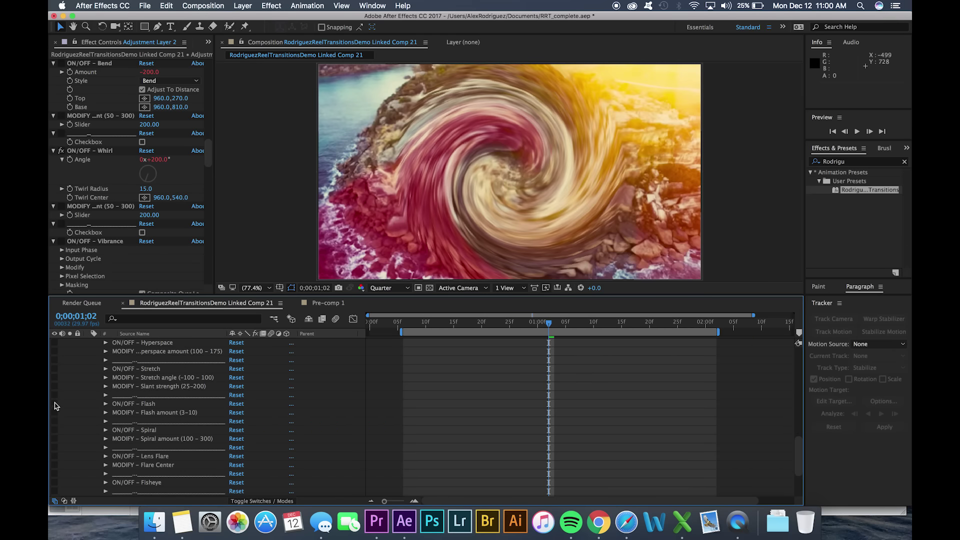
pyautogui.click(55, 405)
pyautogui.press('space')
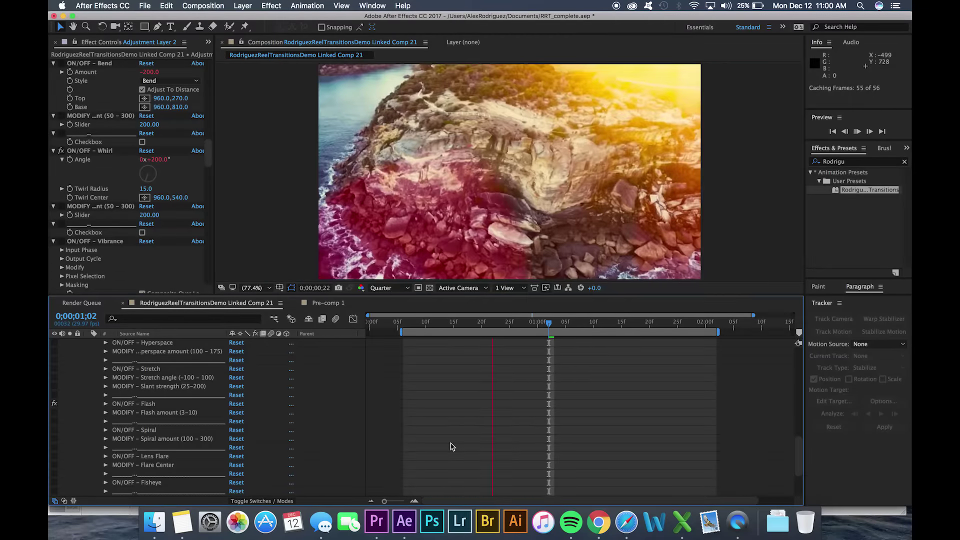
pyautogui.scroll(-3, 152, 449)
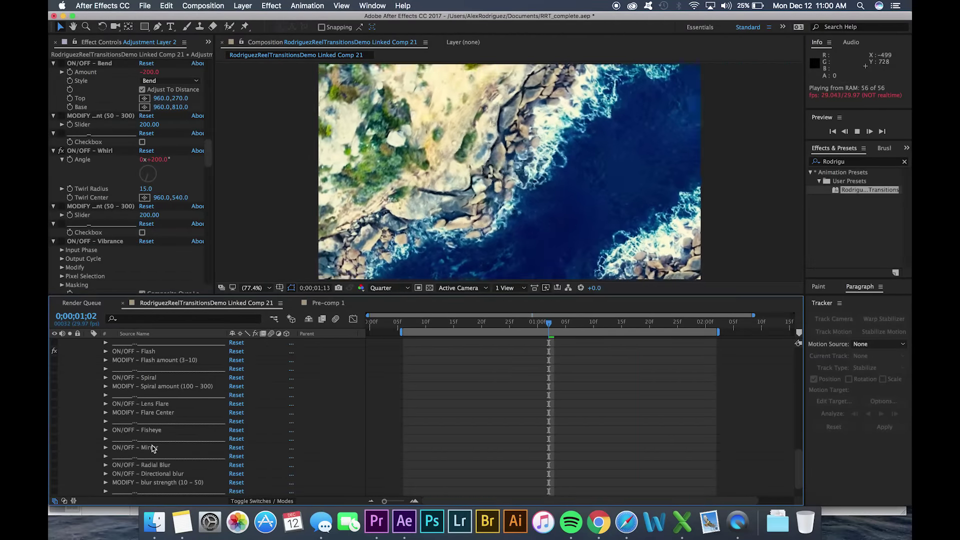
pyautogui.scroll(5, 152, 449)
pyautogui.press('space')
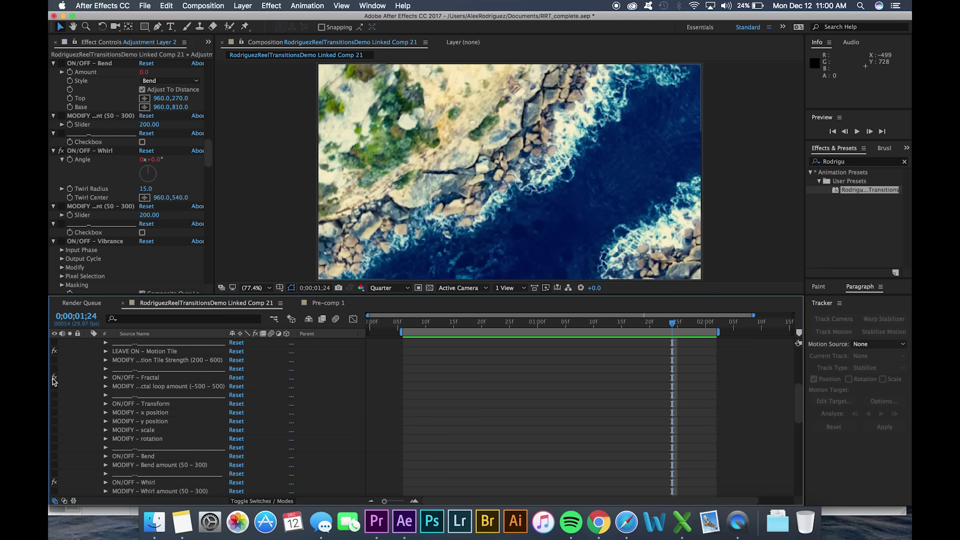
# Play a preview of the transition with the current effect stack, then stop it
pyautogui.press('space')
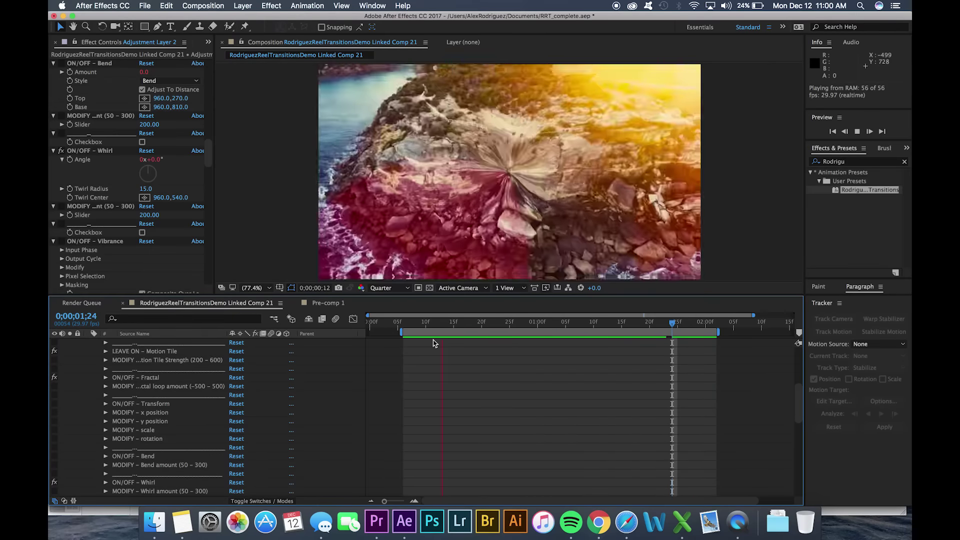
pyautogui.press('space')
# Scroll through the timeline's effect list to review the transition stack
pyautogui.scroll(1, 57, 409)
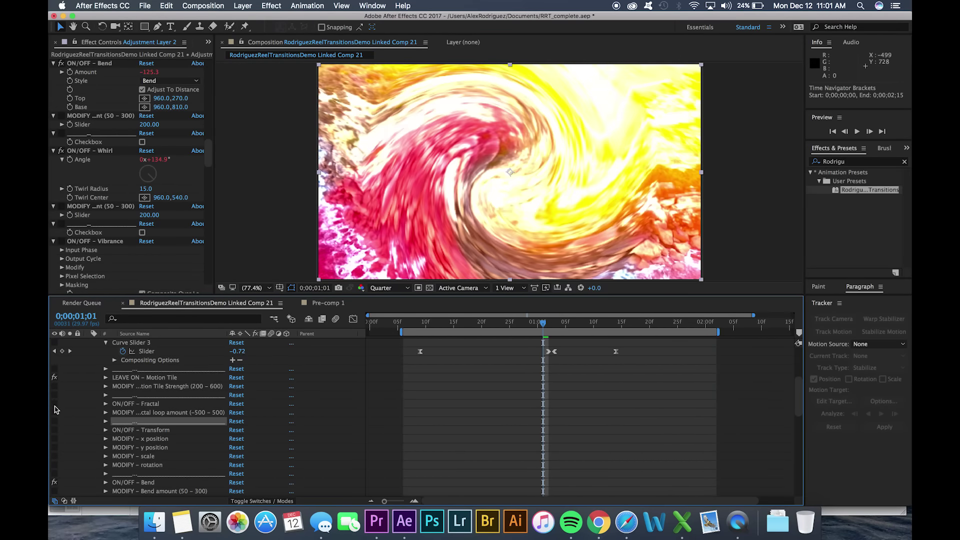
pyautogui.scroll(-5, 80, 430)
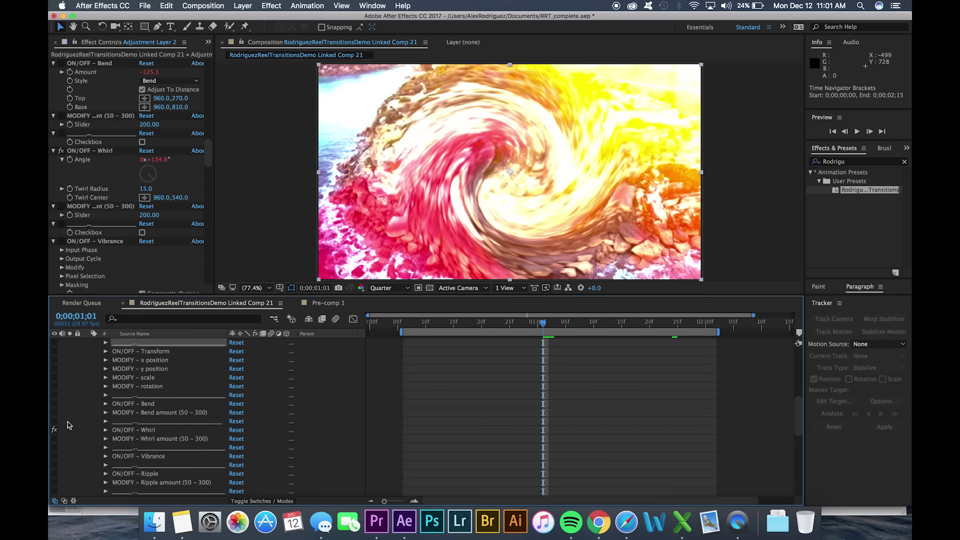
pyautogui.scroll(-2, 65, 420)
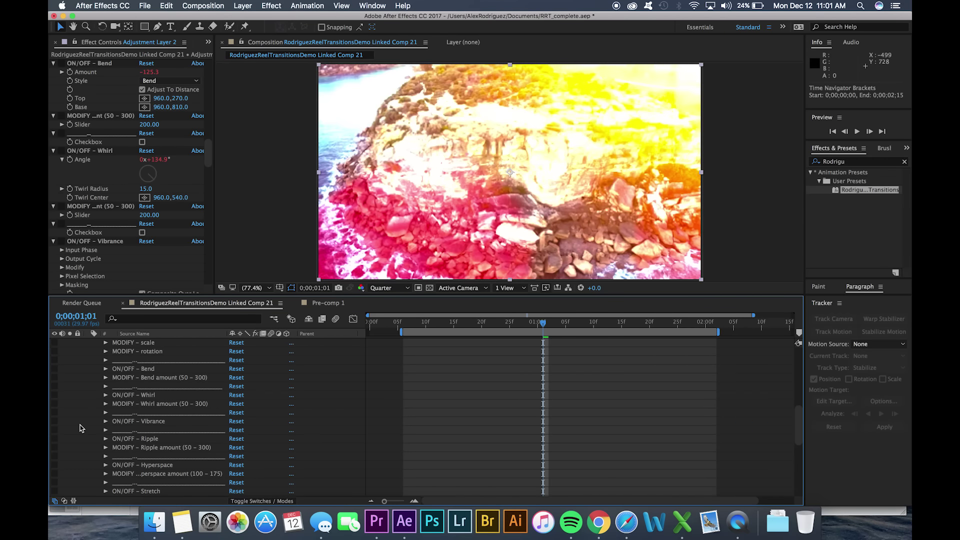
pyautogui.scroll(-5, 80, 428)
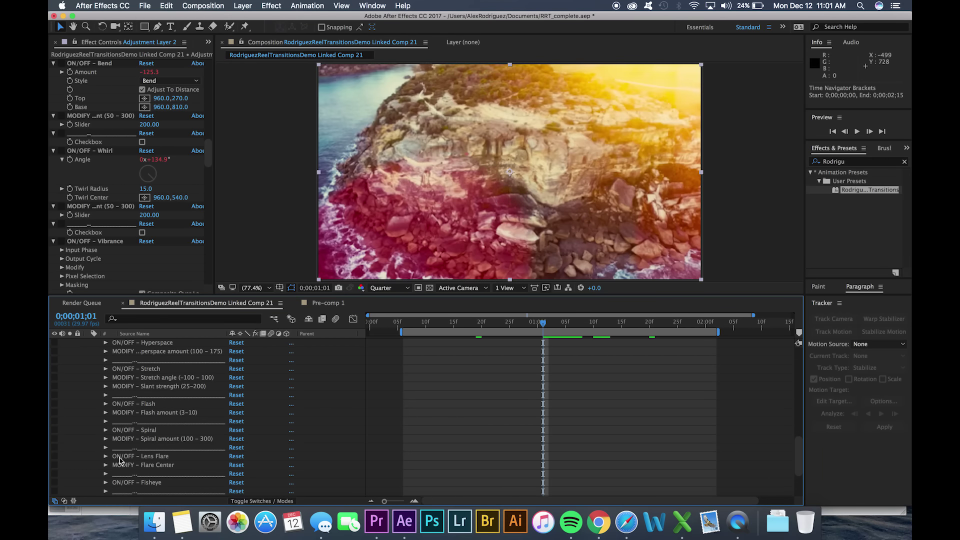
pyautogui.scroll(5, 98, 443)
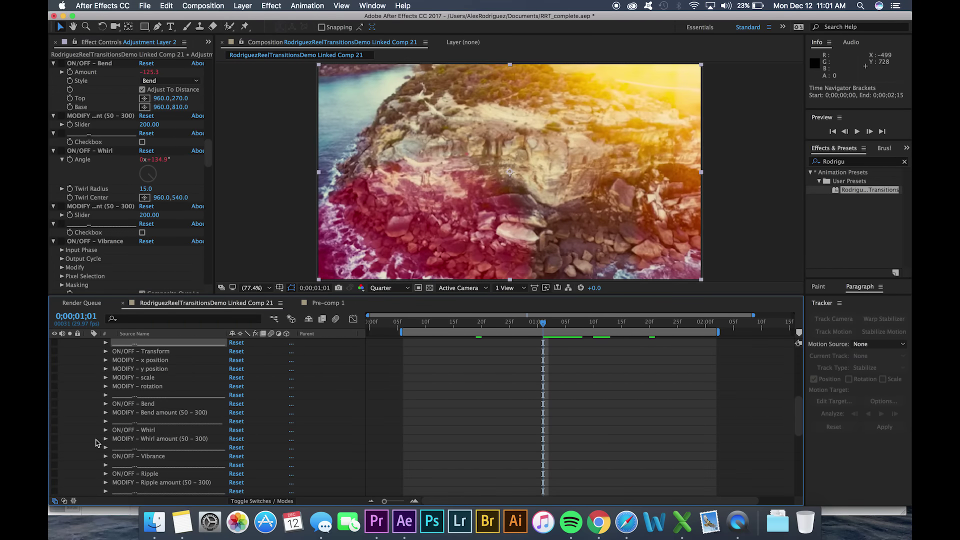
pyautogui.scroll(3, 115, 412)
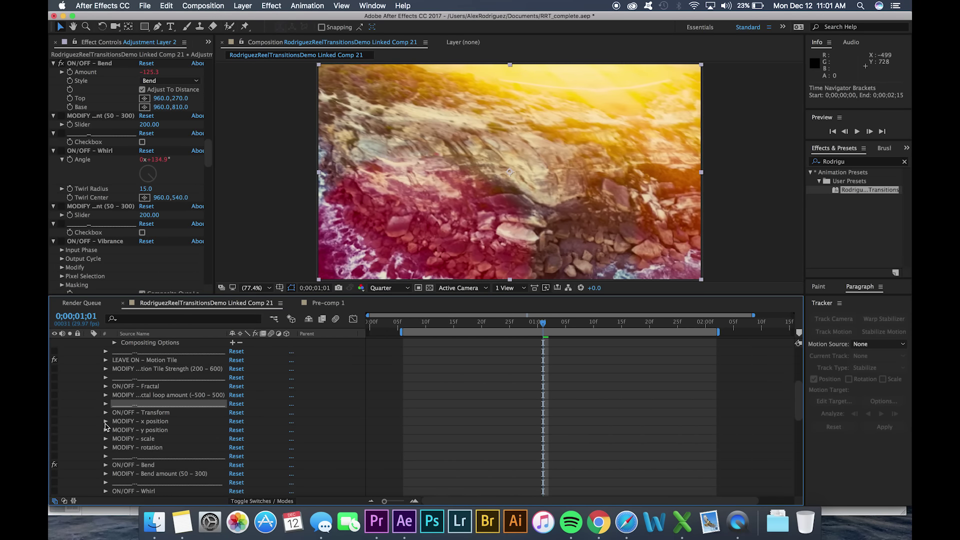
# Set the Transform x position modifier slider to 1000
pyautogui.click(105, 422)
pyautogui.click(237, 430)
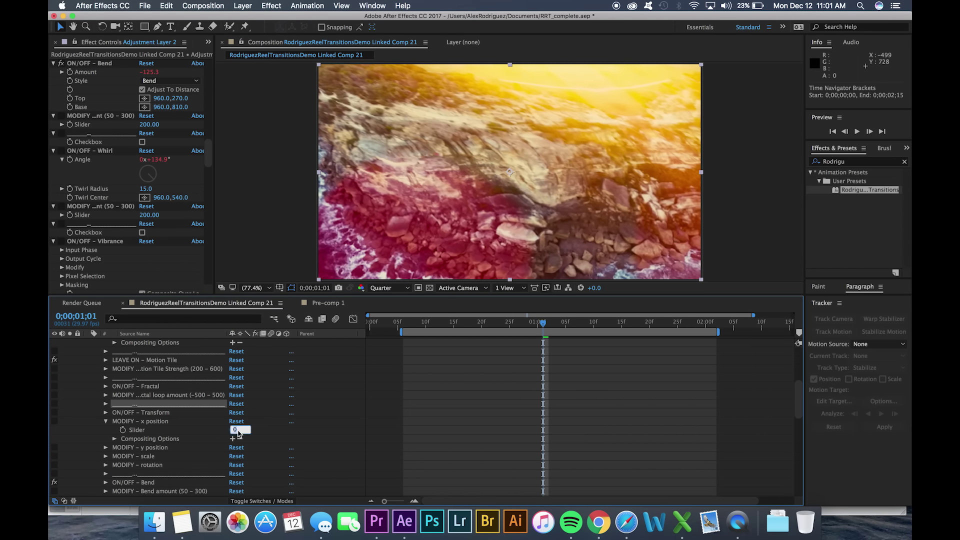
pyautogui.press('Return')
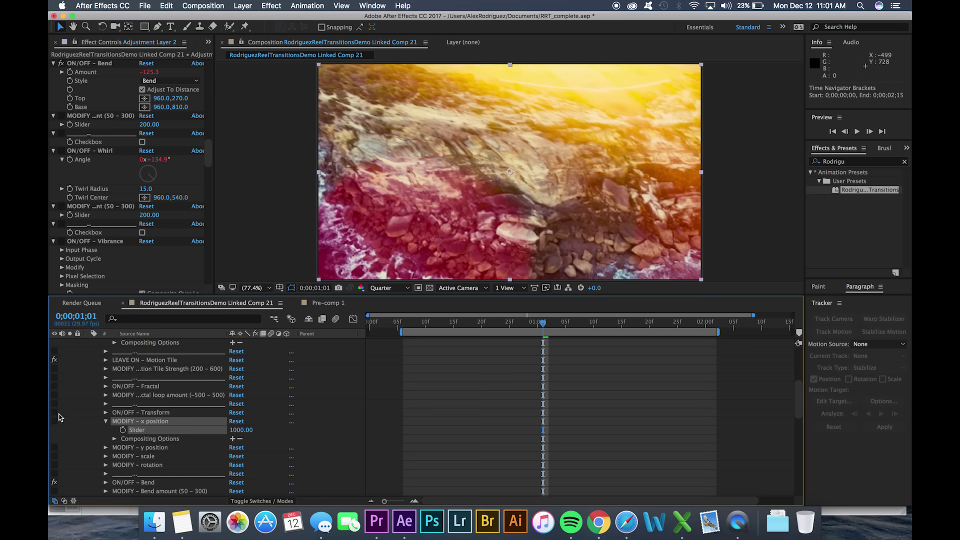
# Enable the Transform effect, raise the x position slider to 2000, and step forward a frame
pyautogui.click(55, 412)
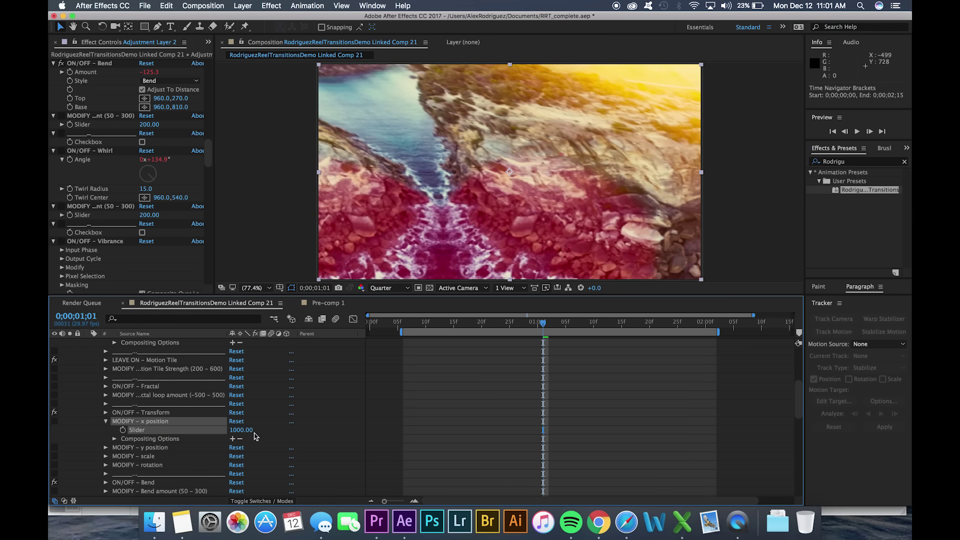
pyautogui.click(240, 429)
pyautogui.write('2000')
pyautogui.press('Return')
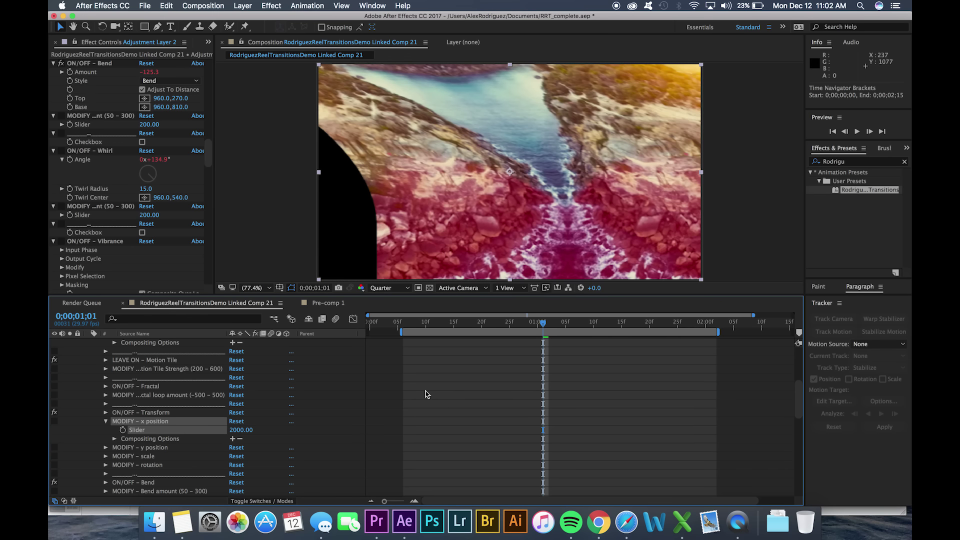
pyautogui.scroll(-5, 430, 395)
pyautogui.press('pagedown')
pyautogui.press('pagedown')
pyautogui.press('pagedown')
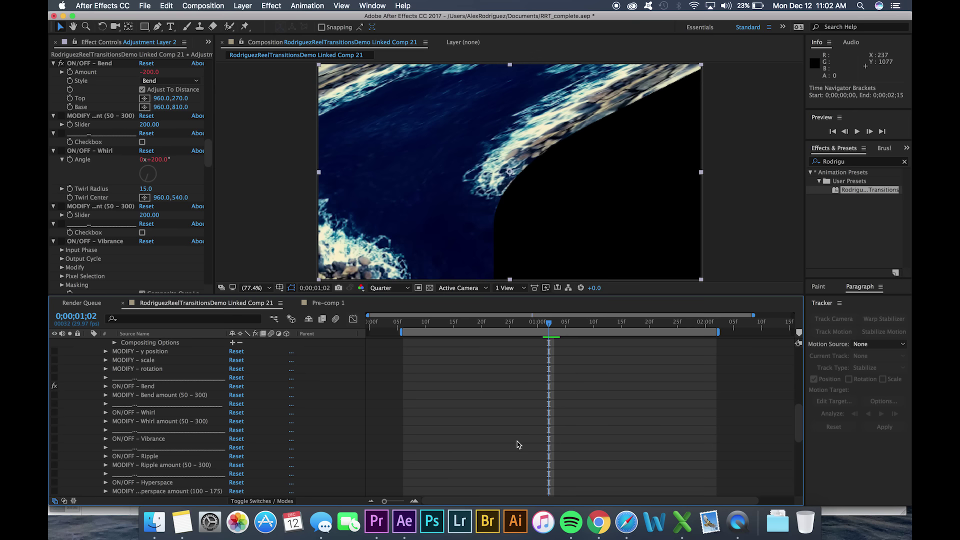
# Check the neighbouring frame, then set Motion Tile strength to 300 and then 400
pyautogui.press('pageup')
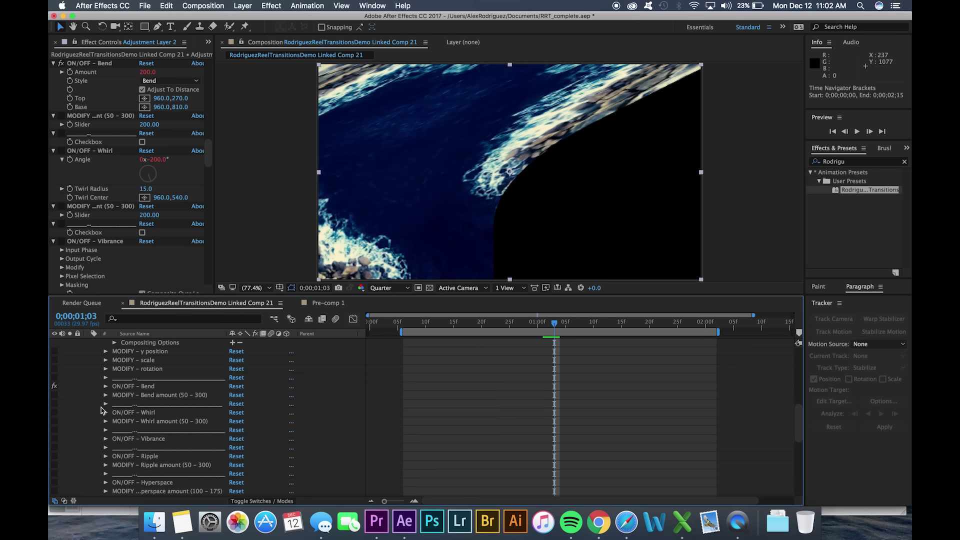
pyautogui.scroll(6, 101, 409)
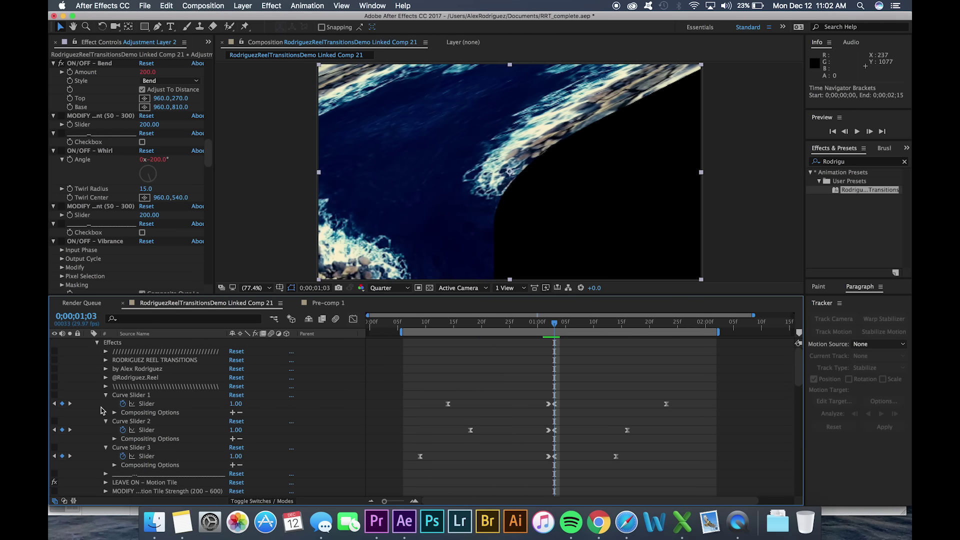
pyautogui.scroll(-3, 101, 410)
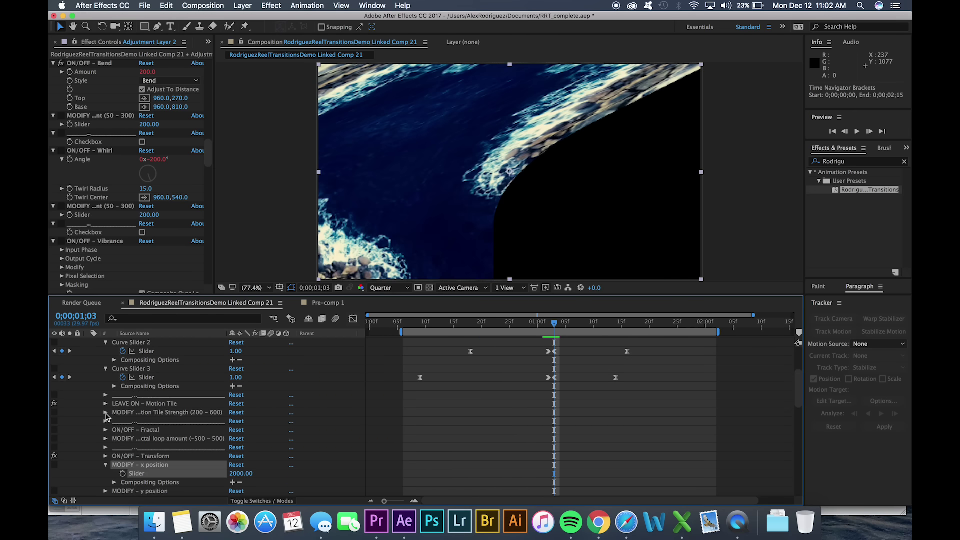
pyautogui.click(105, 412)
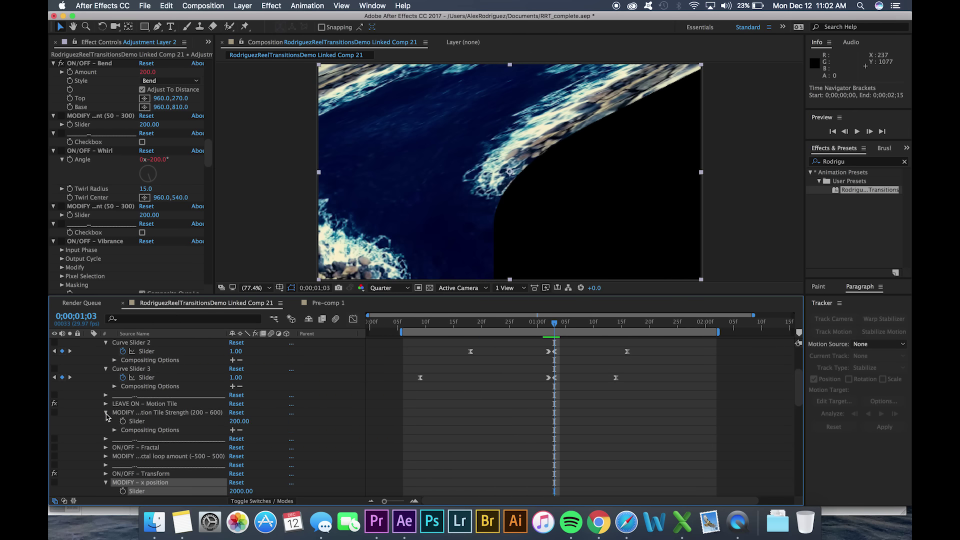
pyautogui.click(239, 422)
pyautogui.write('3')
pyautogui.press('Return')
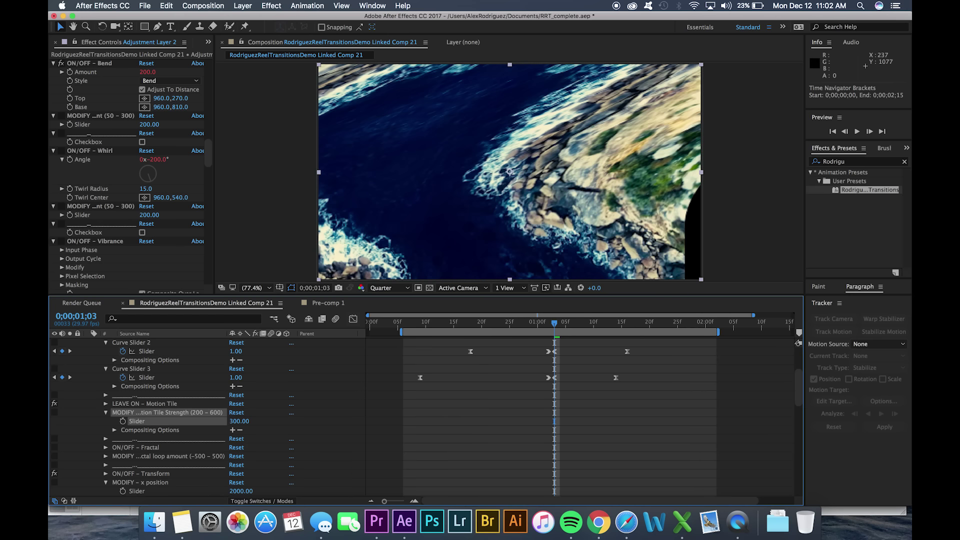
pyautogui.click(240, 423)
pyautogui.press('Return')
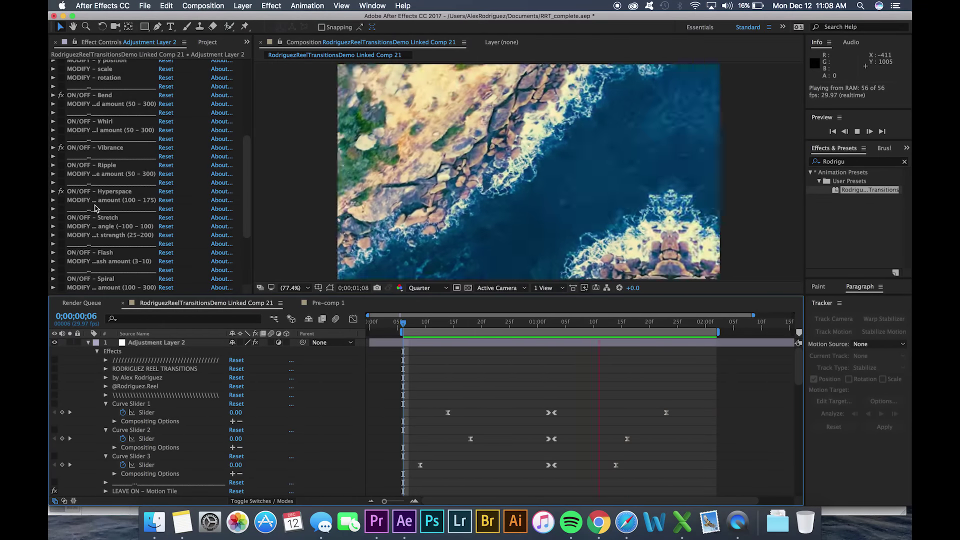
# Review the Effect Controls, then select every effect on the adjustment layer
pyautogui.scroll(8, 103, 149)
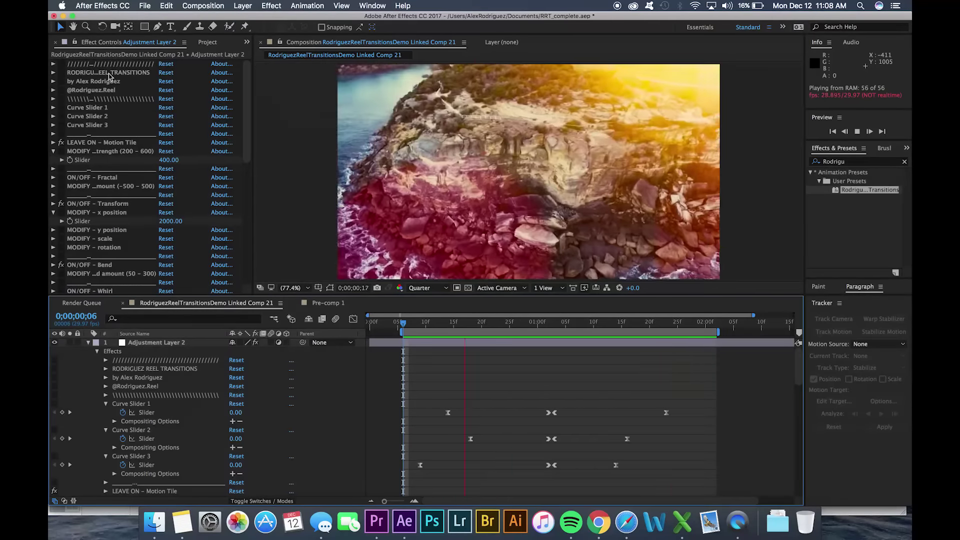
pyautogui.scroll(-10, 113, 150)
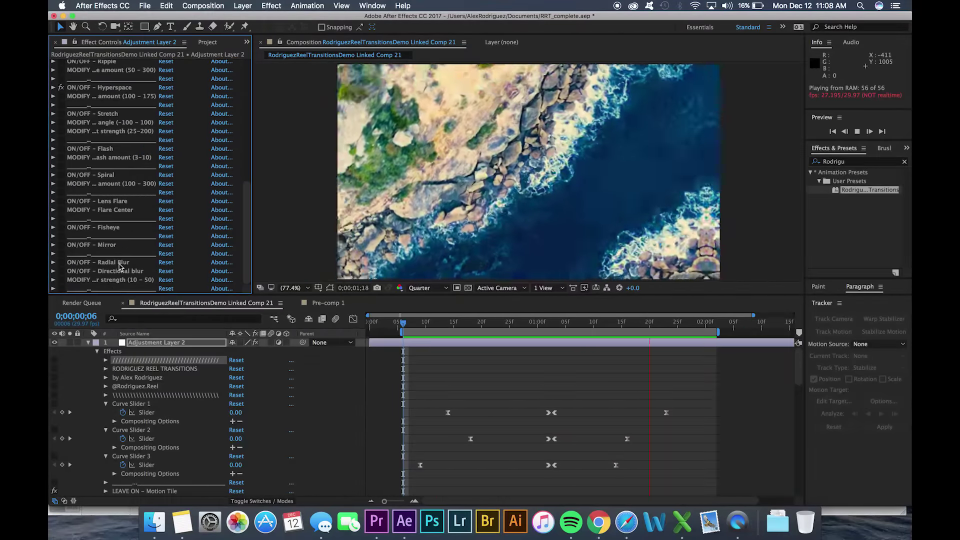
pyautogui.press('super+a')
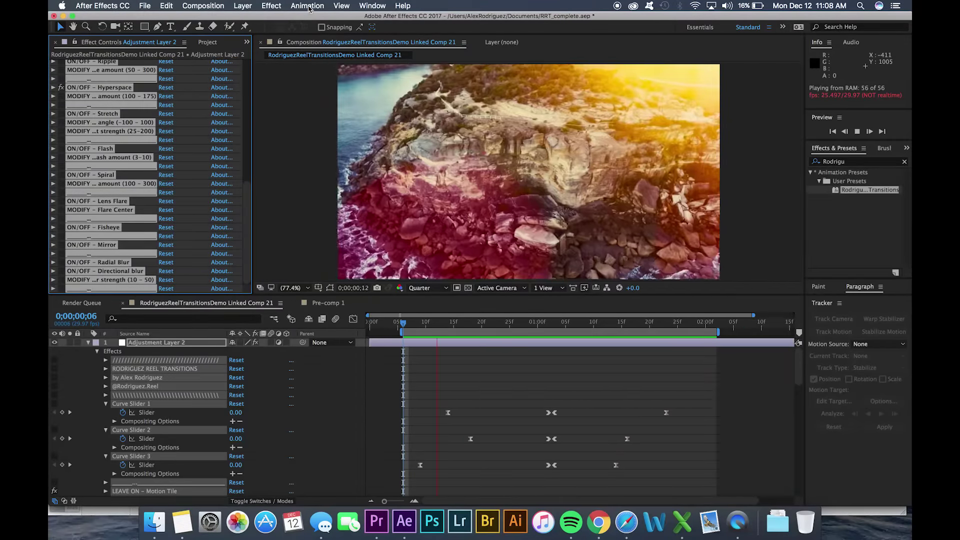
# Save the selected effects as the animation preset 'Bend Glitch', accepting the location warning
pyautogui.click(308, 6)
pyautogui.click(316, 17)
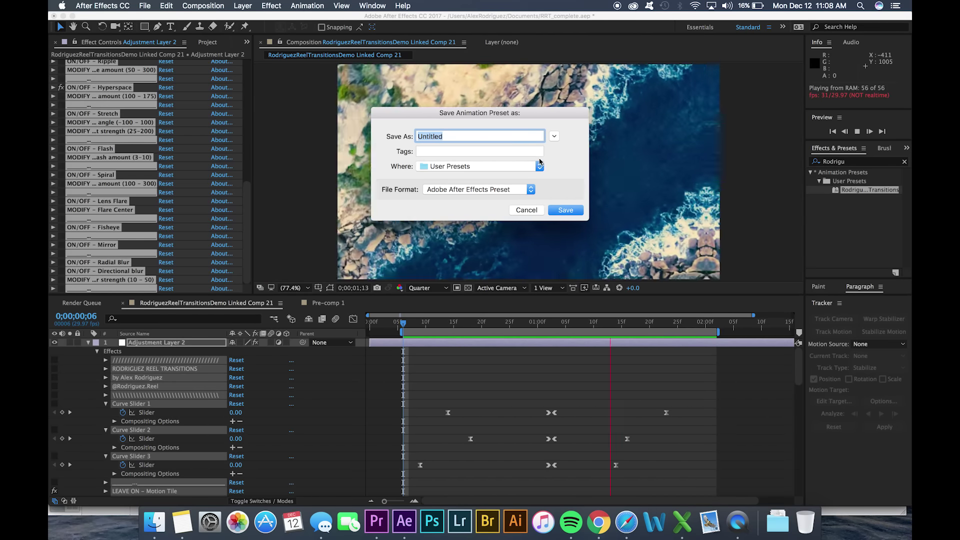
pyautogui.write('Bend ')
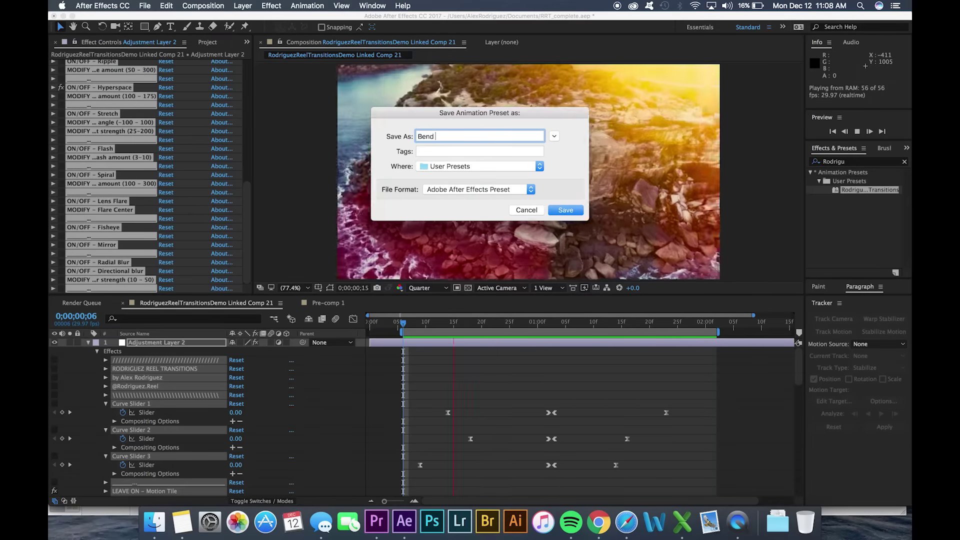
pyautogui.write('Glitch')
pyautogui.click(566, 210)
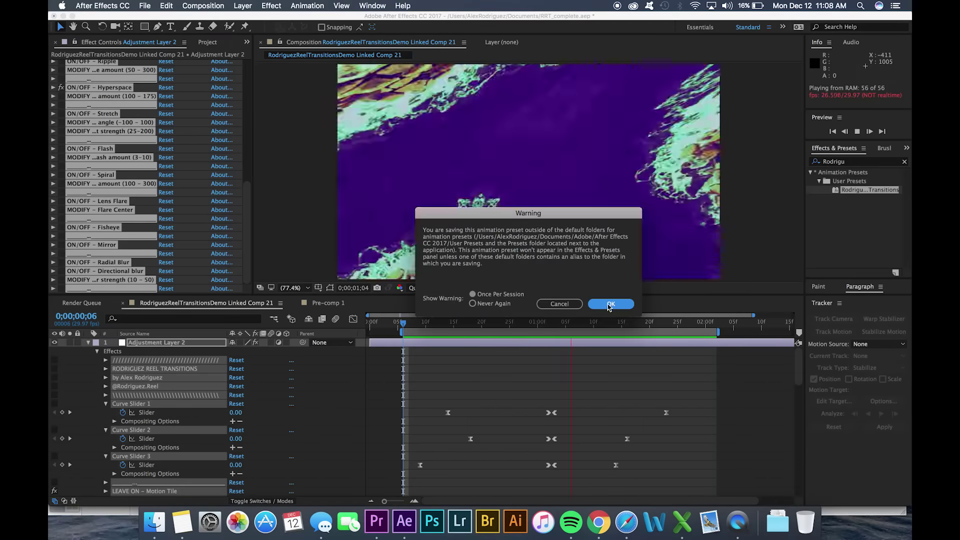
pyautogui.click(609, 304)
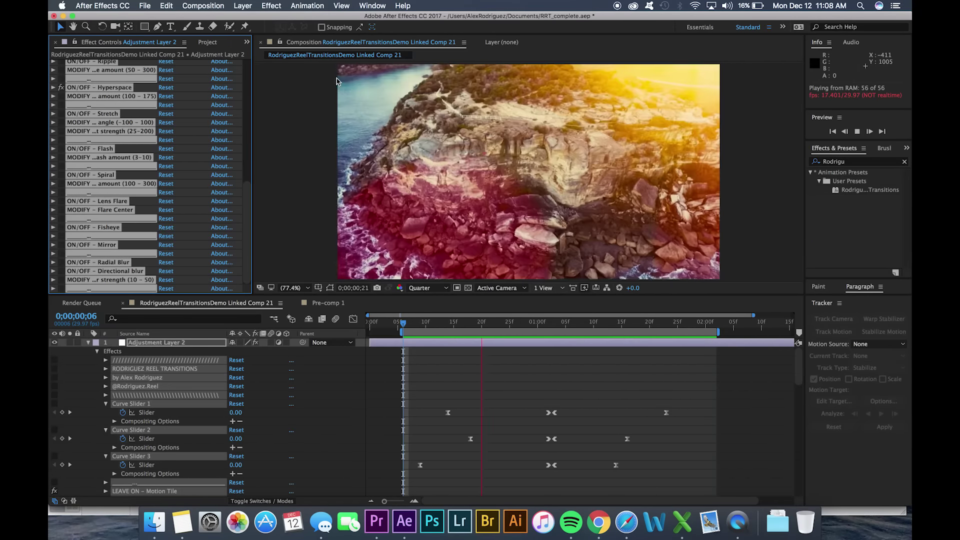
# Apply the Bend Slide preset from Animation > Recent Animation Presets
pyautogui.click(307, 5)
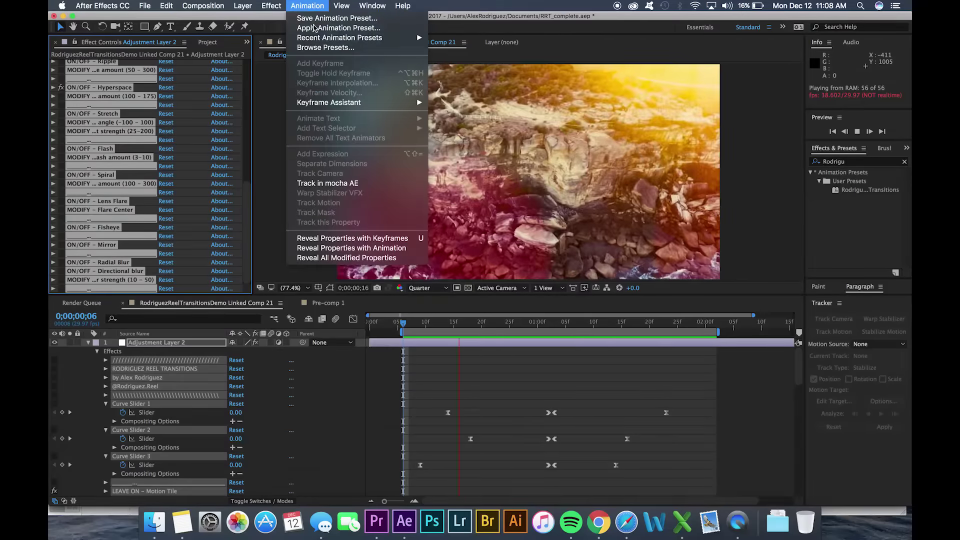
pyautogui.moveTo(350, 37)
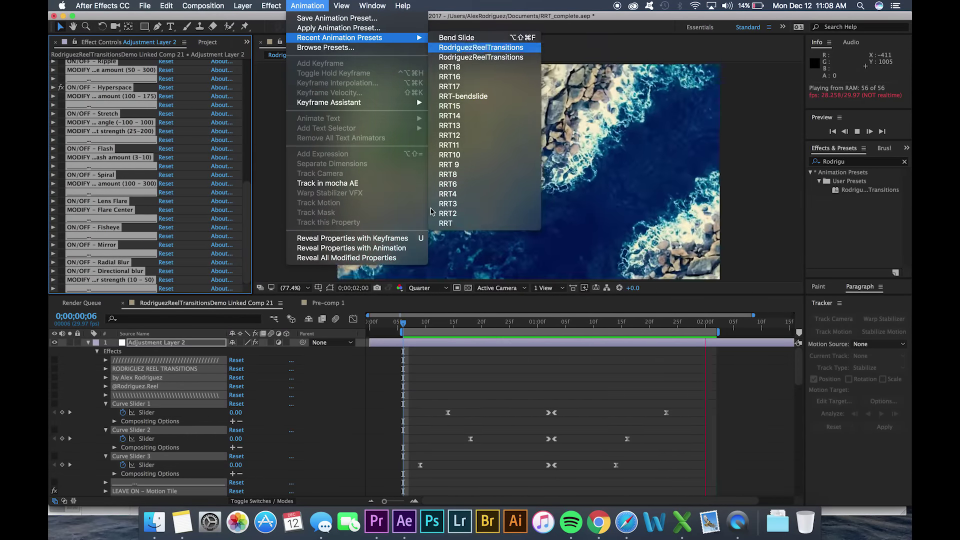
pyautogui.click(436, 365)
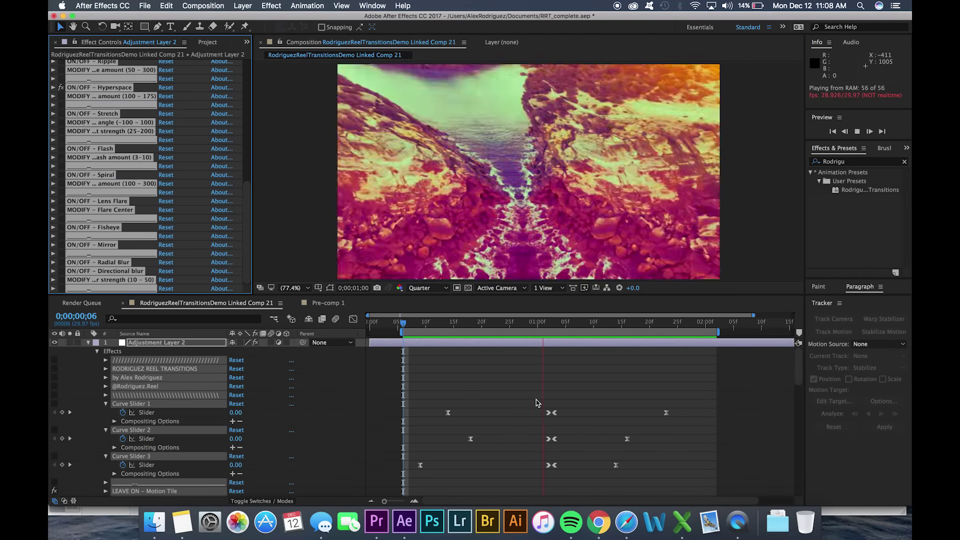
pyautogui.scroll(3, 112, 206)
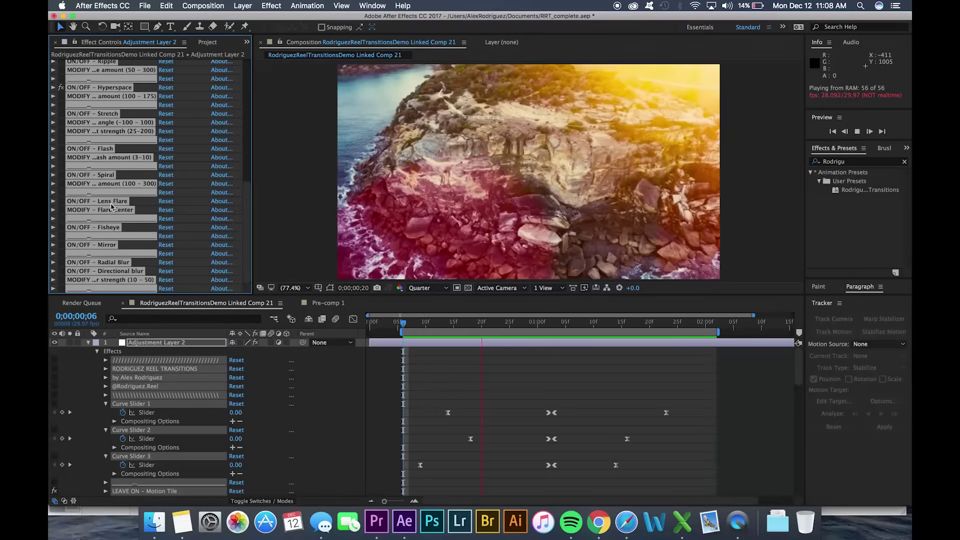
# Jump the playhead to 0;00;02;00 on the time ruler, stopping the RAM preview
pyautogui.click(705, 322)
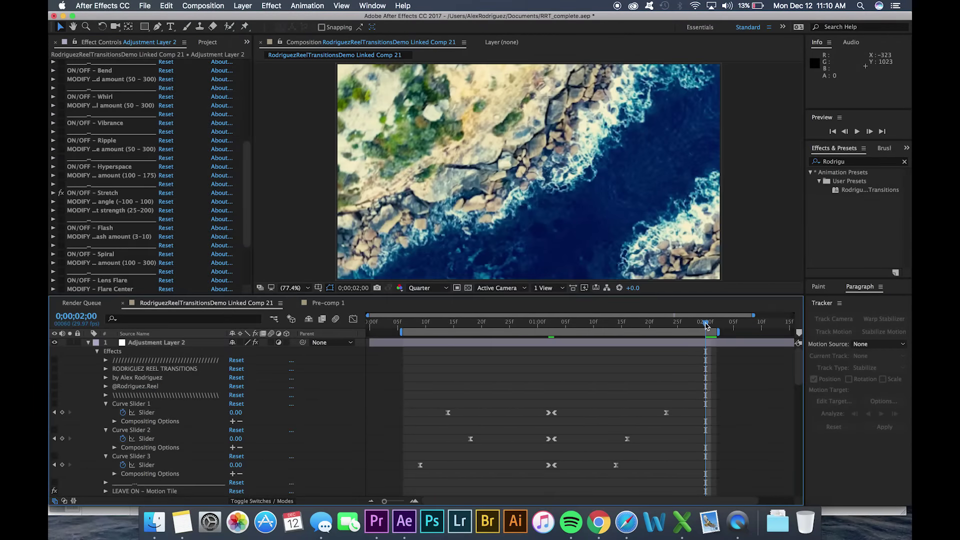